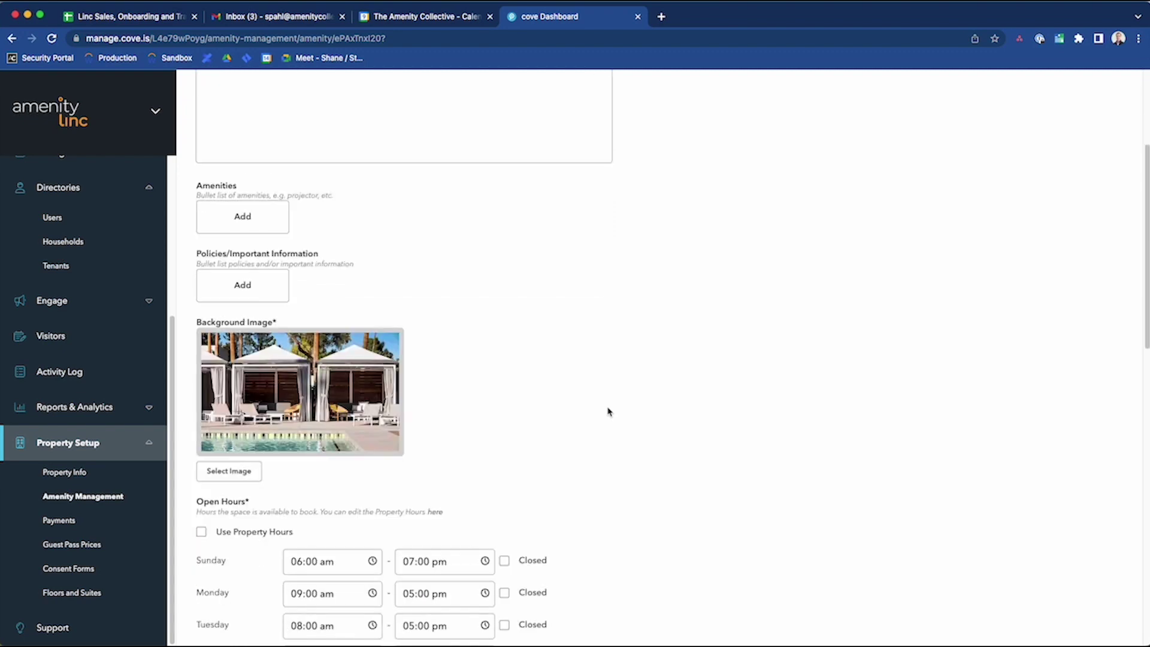
- Review the cabana amenity's open hours, buffer time, booking limits, rates and notification settings
{"action": "scroll", "coordinate": [608, 411], "scroll_direction": "down", "scroll_amount": 1}
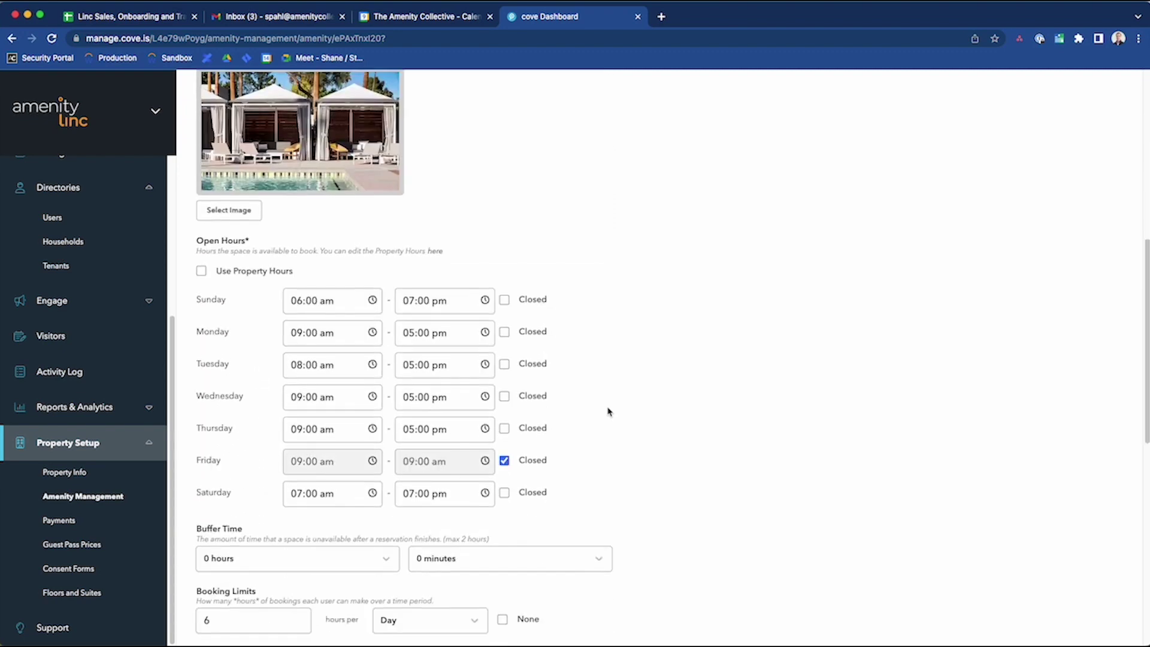
{"action": "scroll", "coordinate": [608, 412], "scroll_direction": "down", "scroll_amount": 1}
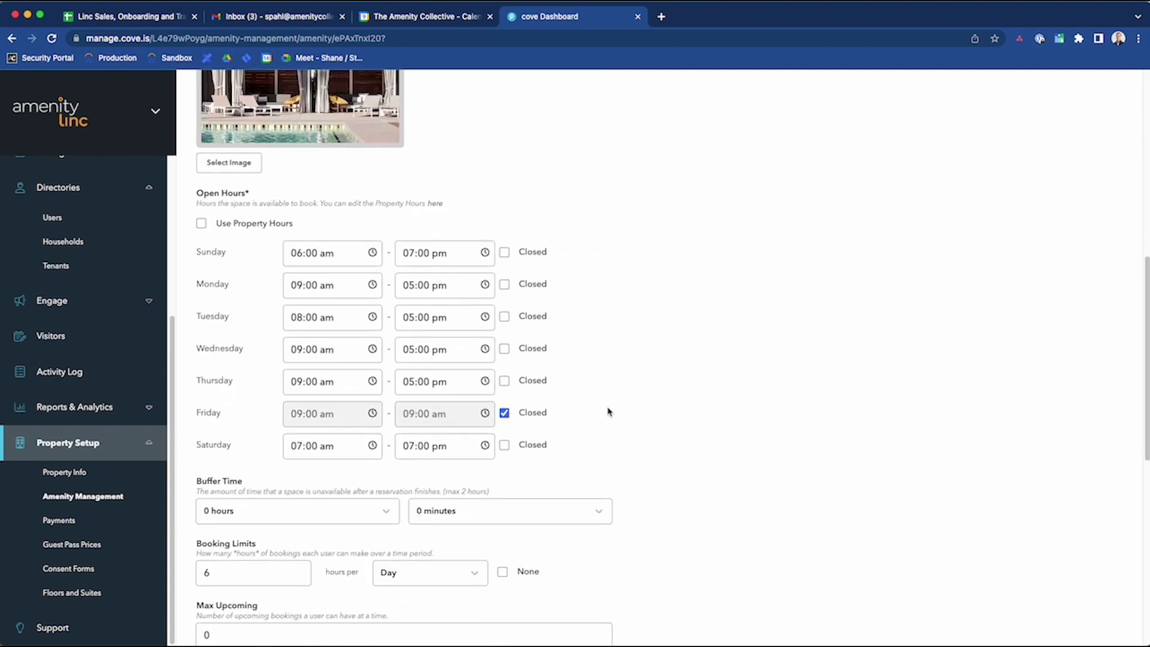
{"action": "scroll", "coordinate": [609, 411], "scroll_direction": "down", "scroll_amount": 2}
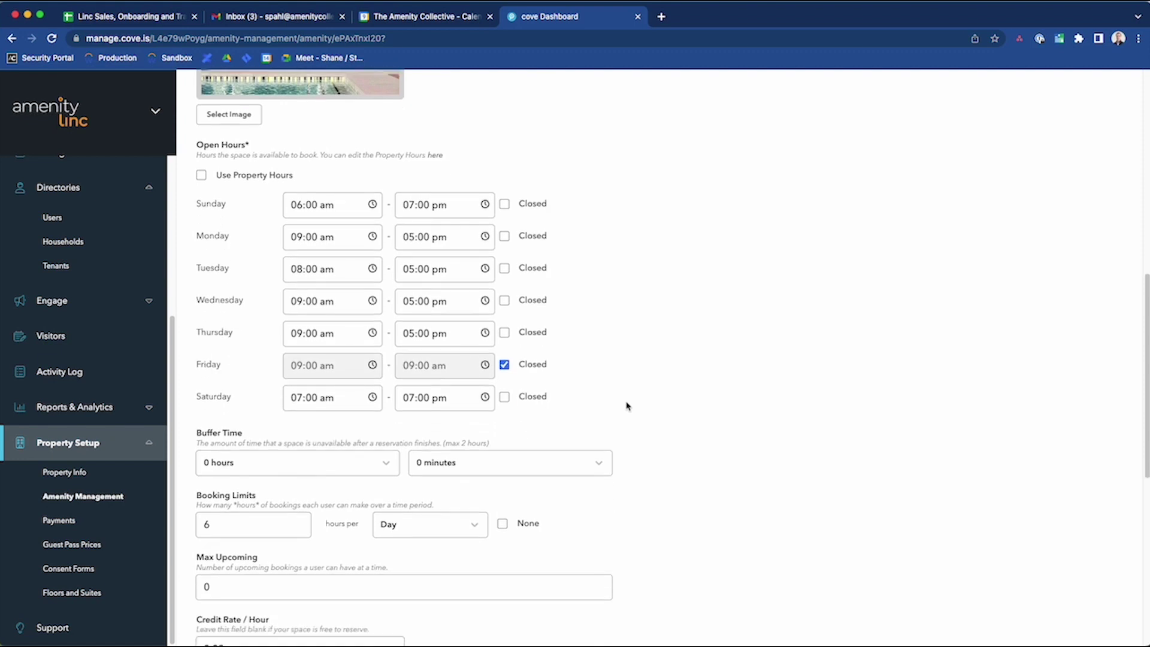
{"action": "scroll", "coordinate": [627, 406], "scroll_direction": "down", "scroll_amount": 3}
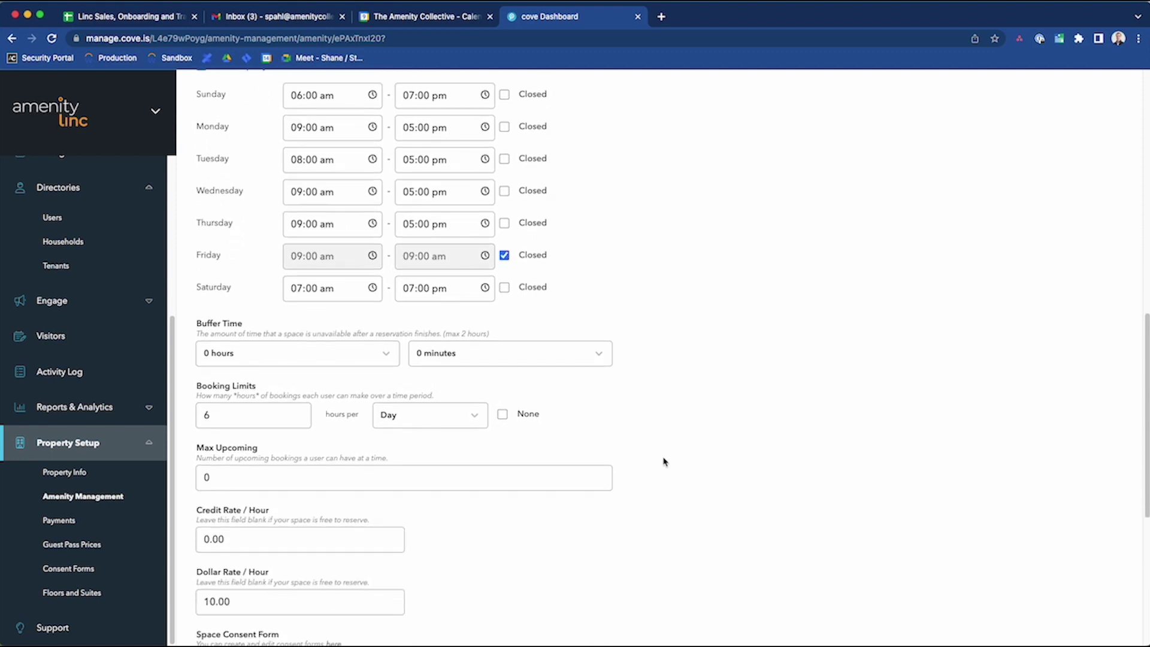
{"action": "scroll", "coordinate": [664, 461], "scroll_direction": "down", "scroll_amount": 3}
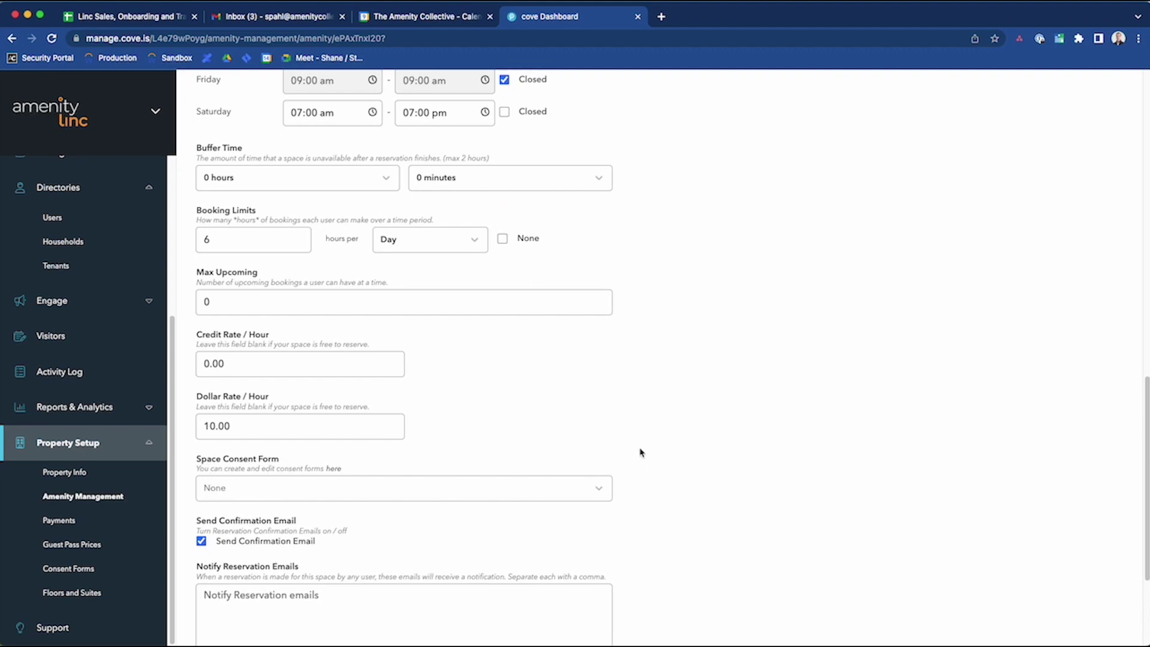
{"action": "scroll", "coordinate": [659, 446], "scroll_direction": "down", "scroll_amount": 2}
{"action": "scroll", "coordinate": [661, 443], "scroll_direction": "down", "scroll_amount": 3}
- Examine the choices offered for the amenity's Space Consent Form, keep None, and cancel editing the amenity
{"action": "left_click", "coordinate": [508, 376]}
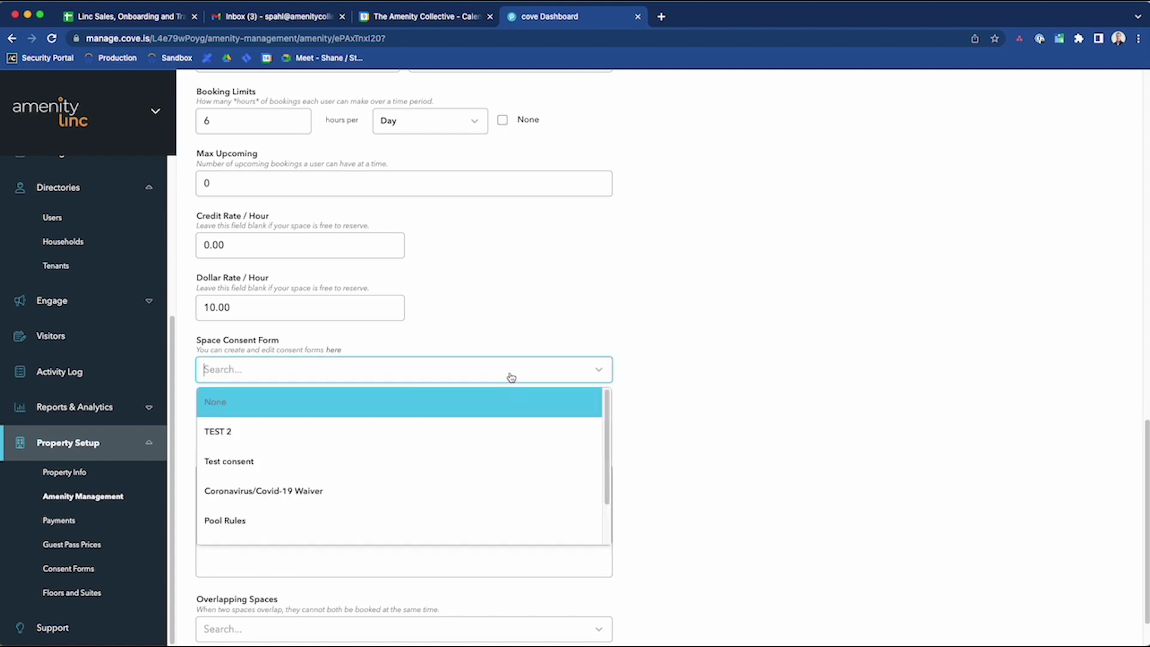
{"action": "scroll", "coordinate": [465, 457], "scroll_direction": "down", "scroll_amount": 3}
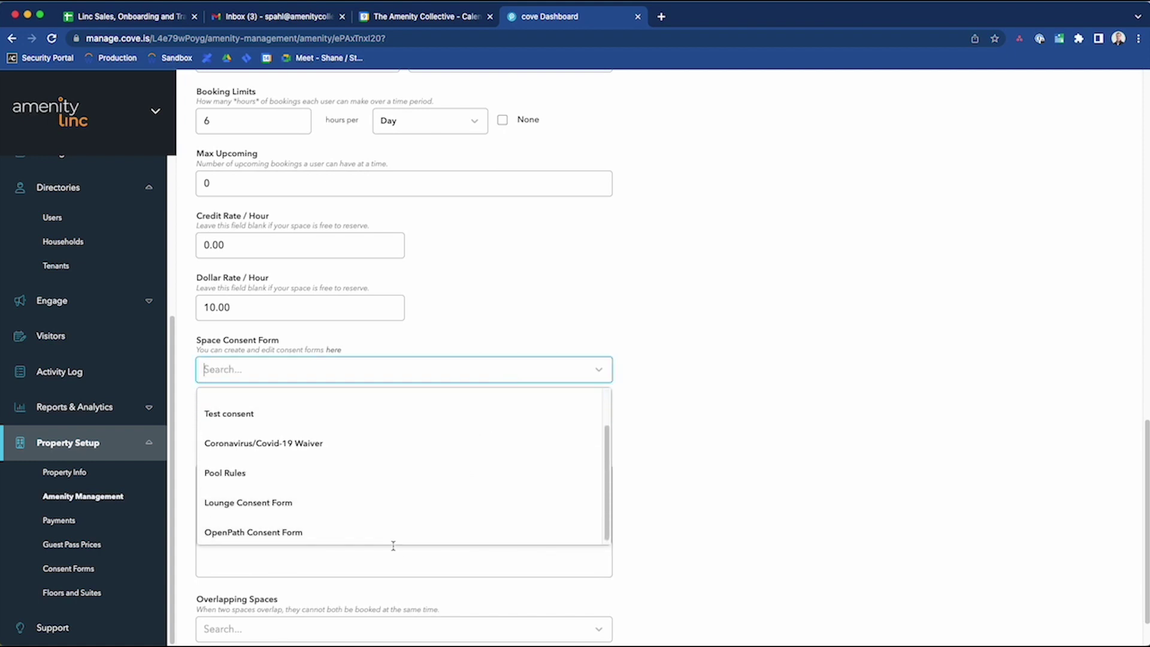
{"action": "scroll", "coordinate": [394, 549], "scroll_direction": "up", "scroll_amount": 3}
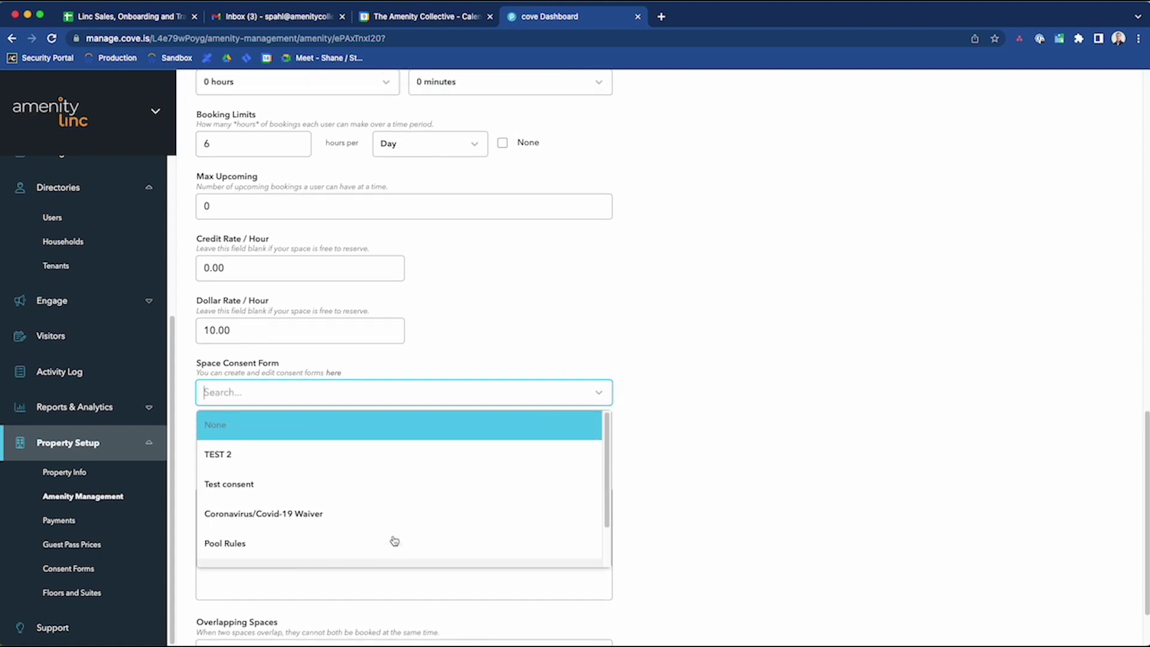
{"action": "scroll", "coordinate": [369, 485], "scroll_direction": "up", "scroll_amount": 1}
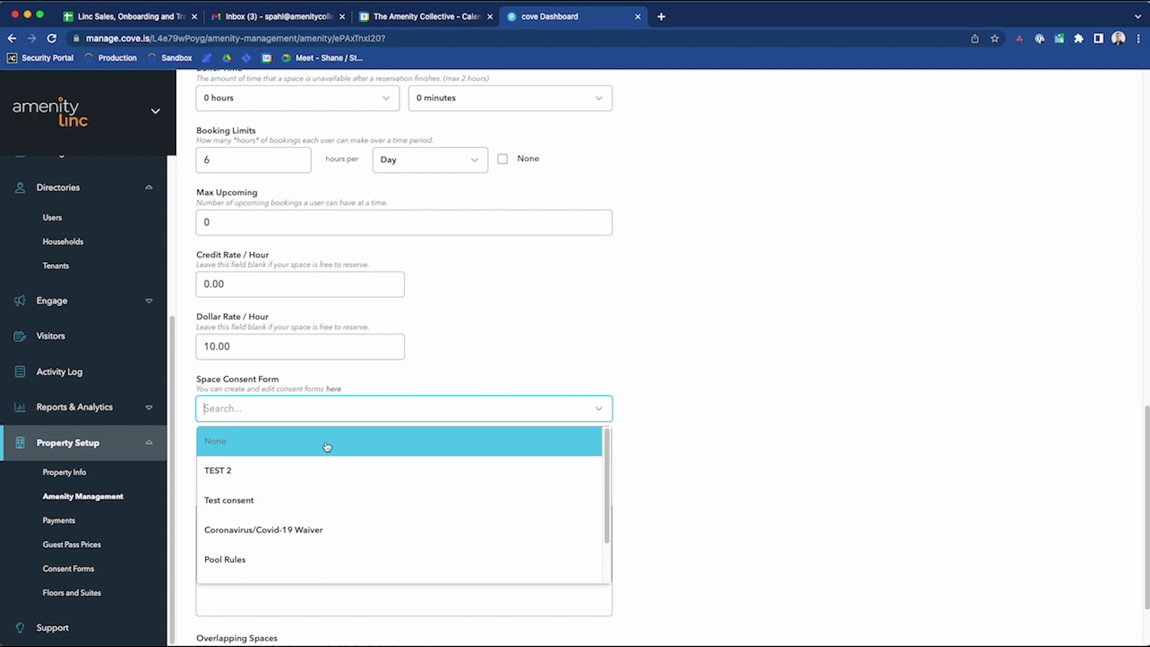
{"action": "left_click", "coordinate": [327, 447]}
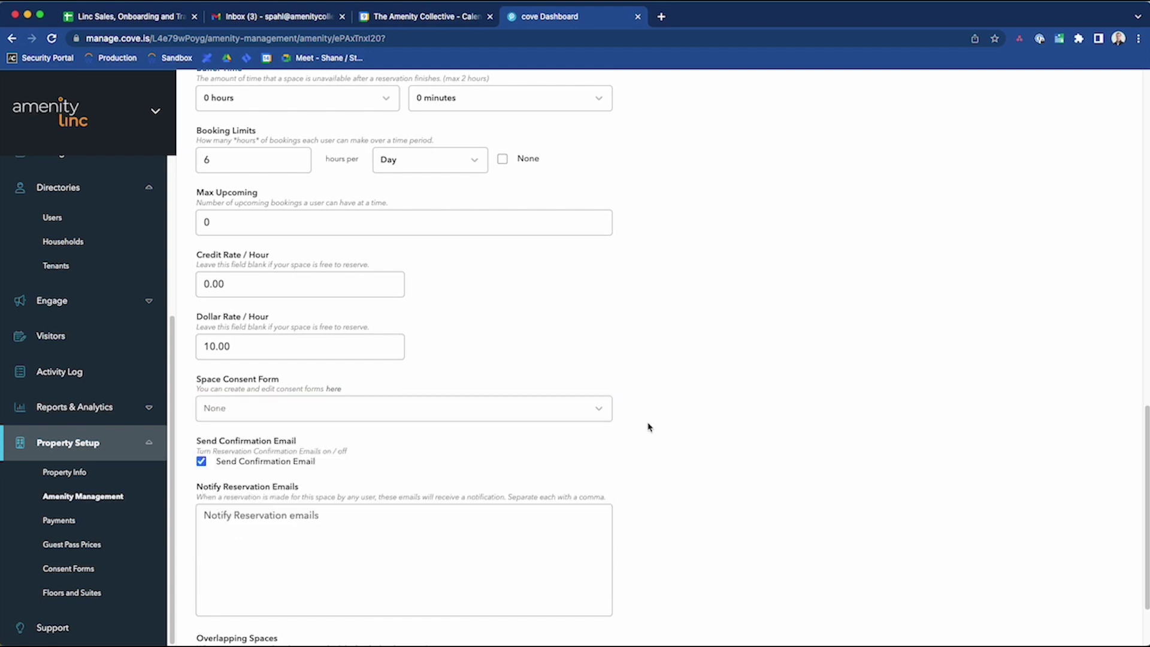
{"action": "scroll", "coordinate": [648, 426], "scroll_direction": "up", "scroll_amount": 3}
{"action": "scroll", "coordinate": [648, 426], "scroll_direction": "down", "scroll_amount": 6}
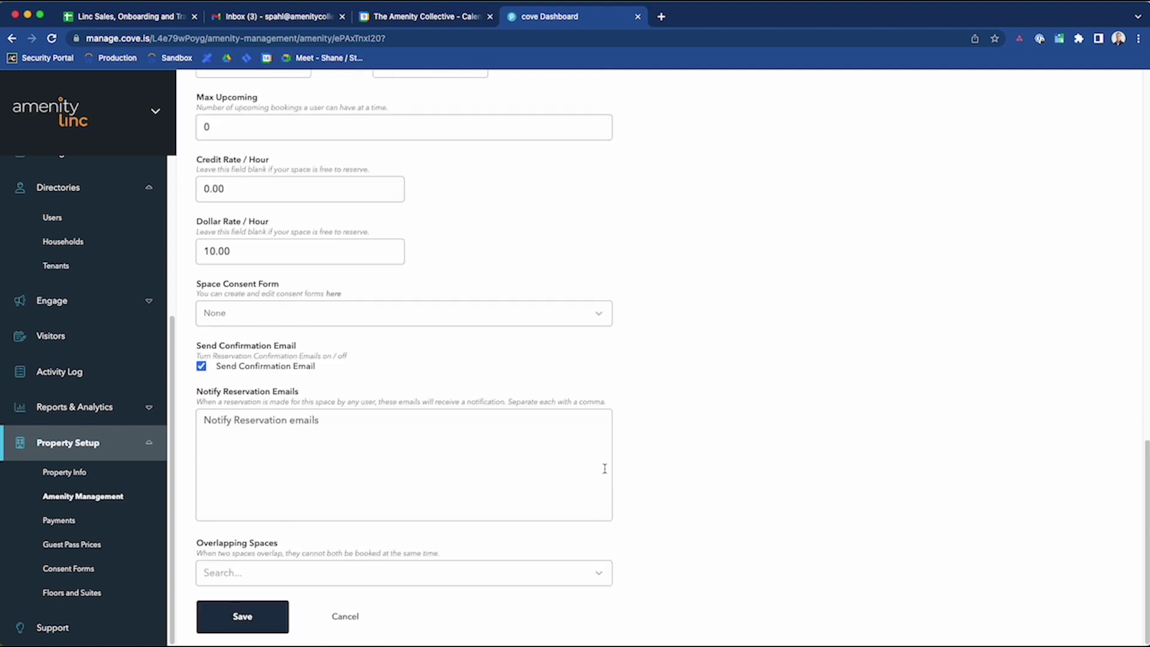
{"action": "left_click", "coordinate": [347, 617]}
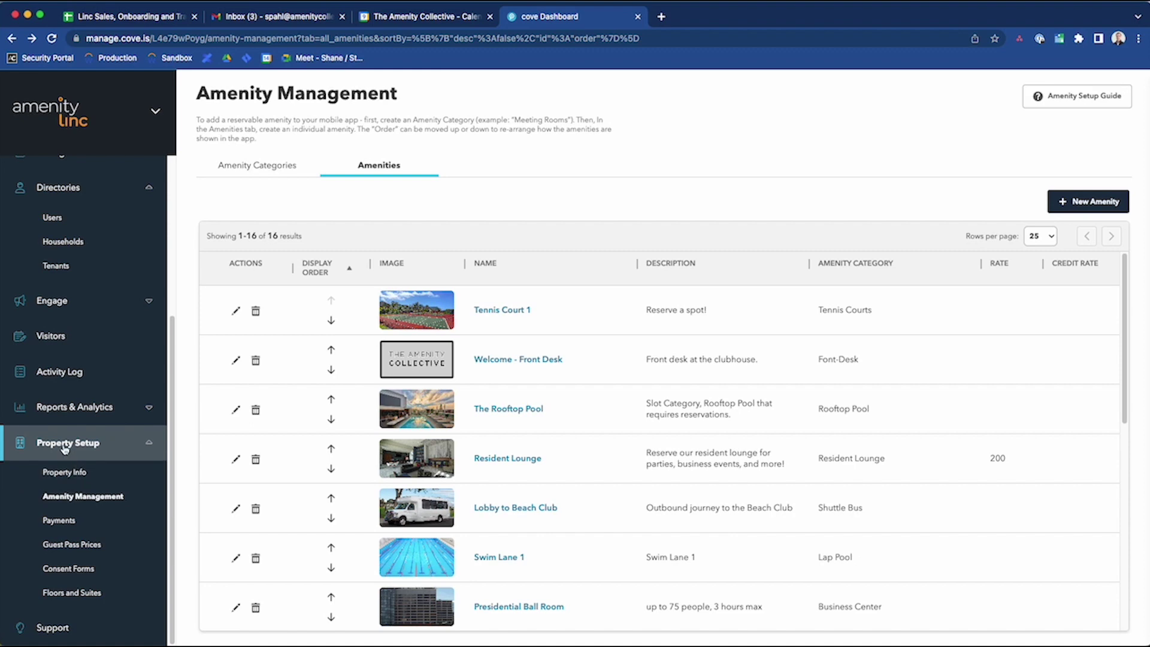
- Start a new consent form in the property's Consent Forms and name it "Cabana Consent Form"
{"action": "left_click", "coordinate": [101, 576]}
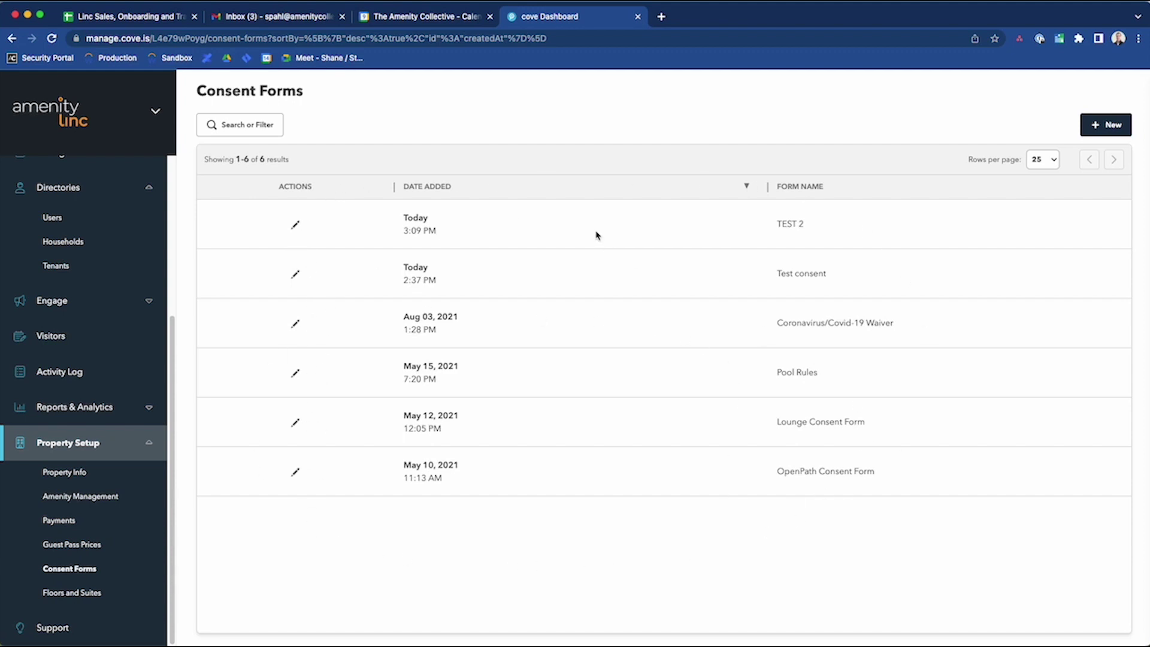
{"action": "left_click", "coordinate": [1122, 129]}
{"action": "left_click", "coordinate": [239, 169]}
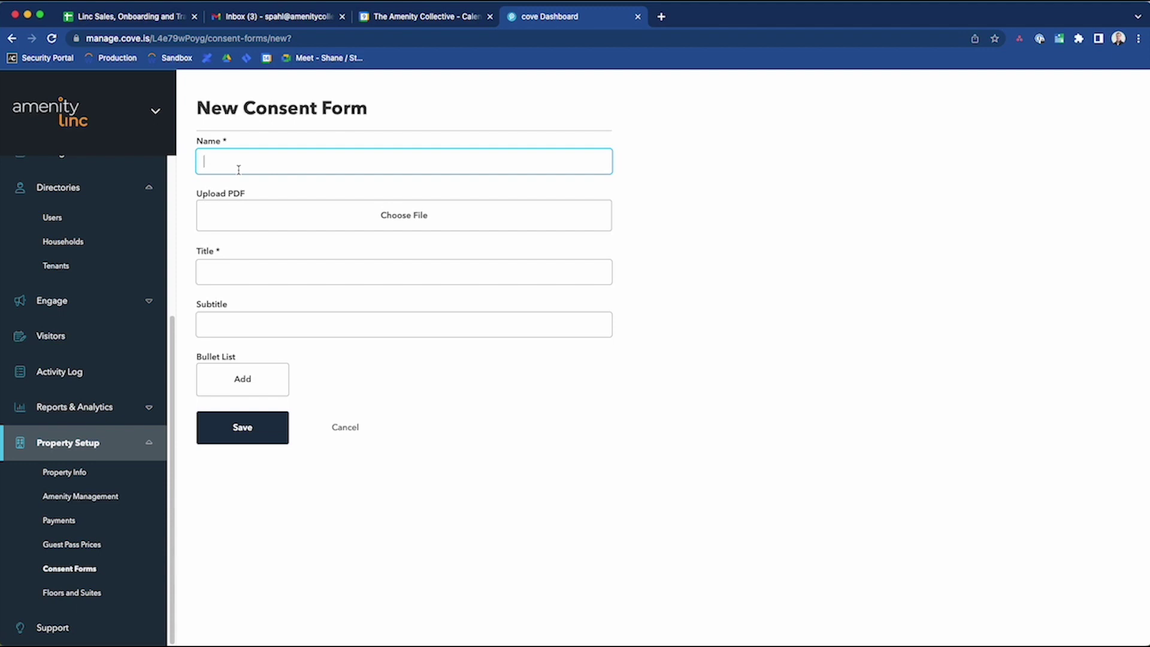
{"action": "type", "text": "Cabana Consent Form"}
{"action": "left_click", "coordinate": [872, 336]}
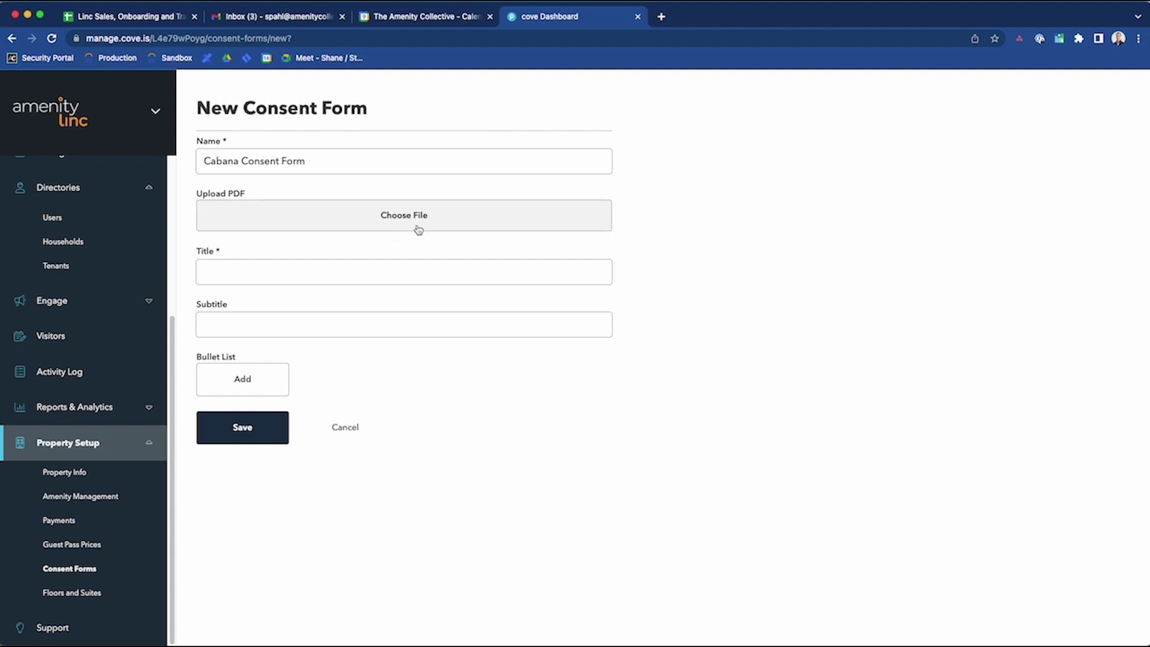
- Attach the file SAMPLE CONSENT FORM.pdf from the Desktop to the new consent form
{"action": "left_click", "coordinate": [444, 222]}
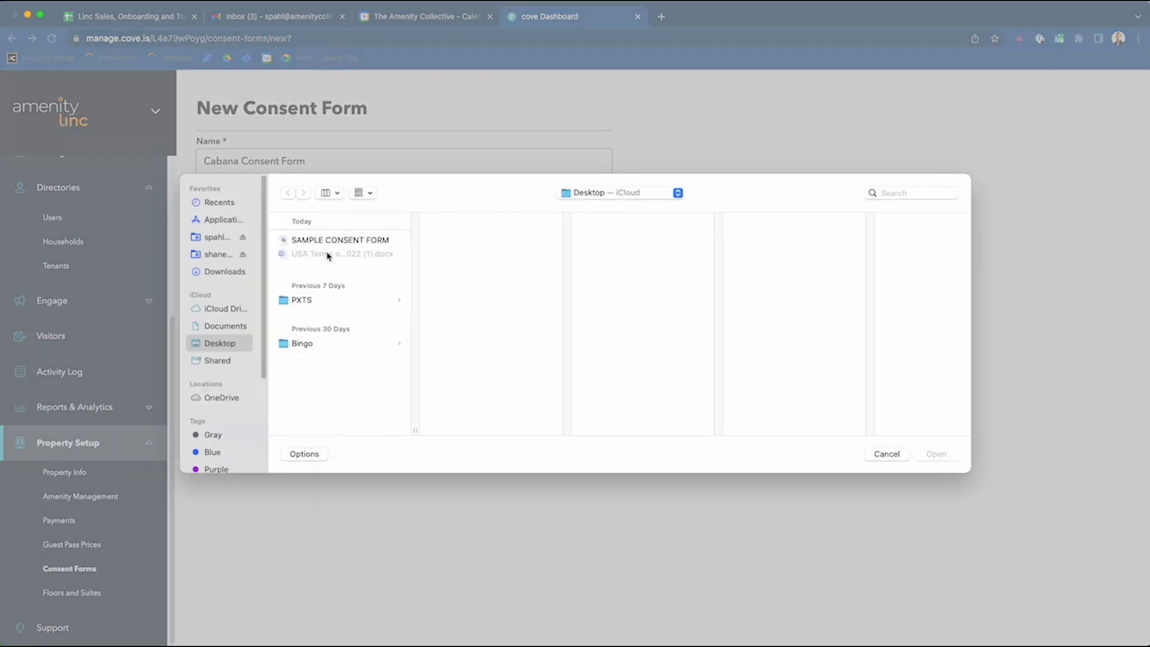
{"action": "left_click", "coordinate": [330, 241]}
{"action": "left_click", "coordinate": [935, 454]}
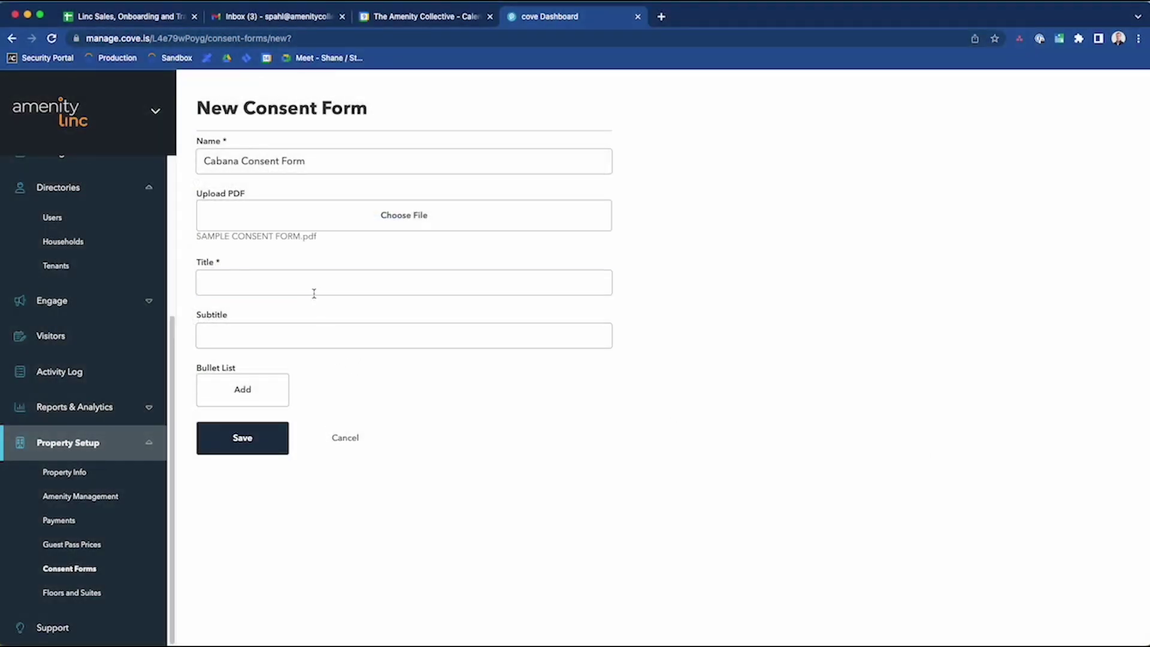
- Title the consent form "Cabana Terms of Use" and leave its subtitle blank
{"action": "left_click", "coordinate": [313, 292]}
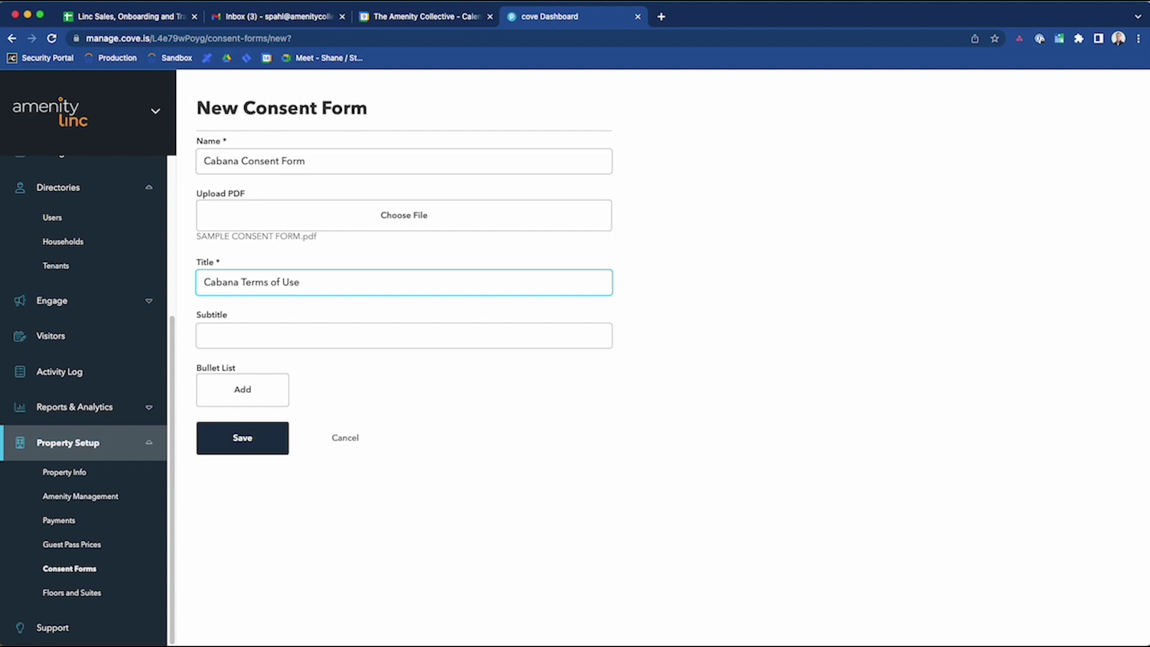
{"action": "left_click", "coordinate": [350, 357]}
{"action": "left_click", "coordinate": [352, 341]}
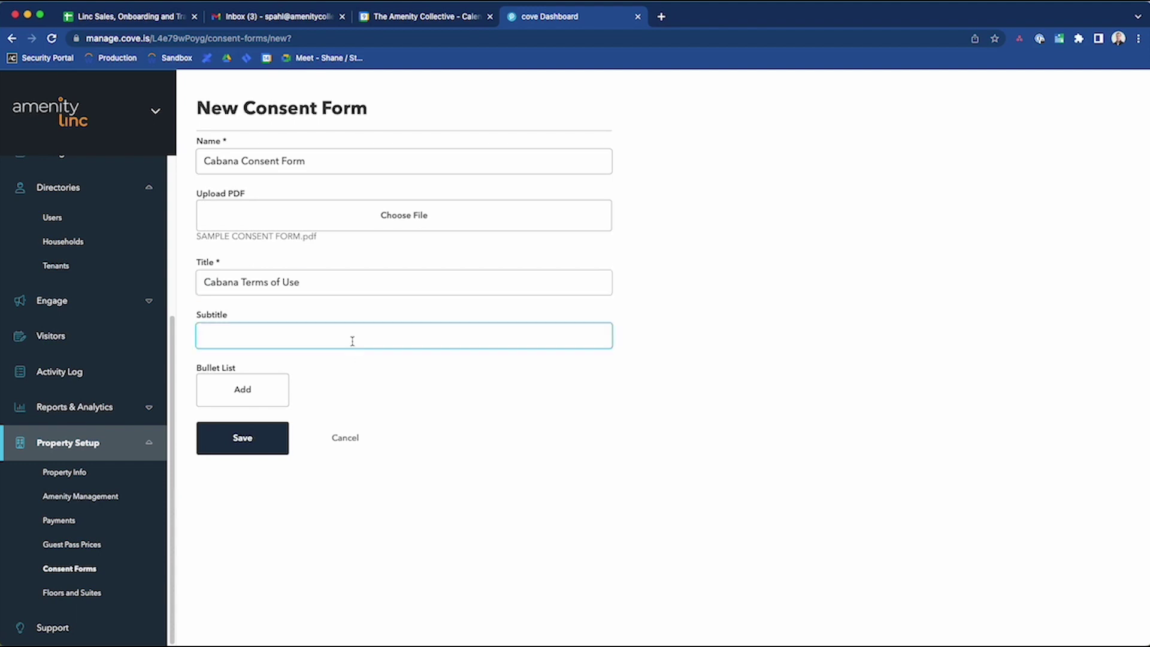
- Add the bullet "Must read and acknowledge the Cabana Terms of Use. No exceptions." and save the consent form
{"action": "left_click", "coordinate": [233, 400]}
{"action": "left_click", "coordinate": [218, 399]}
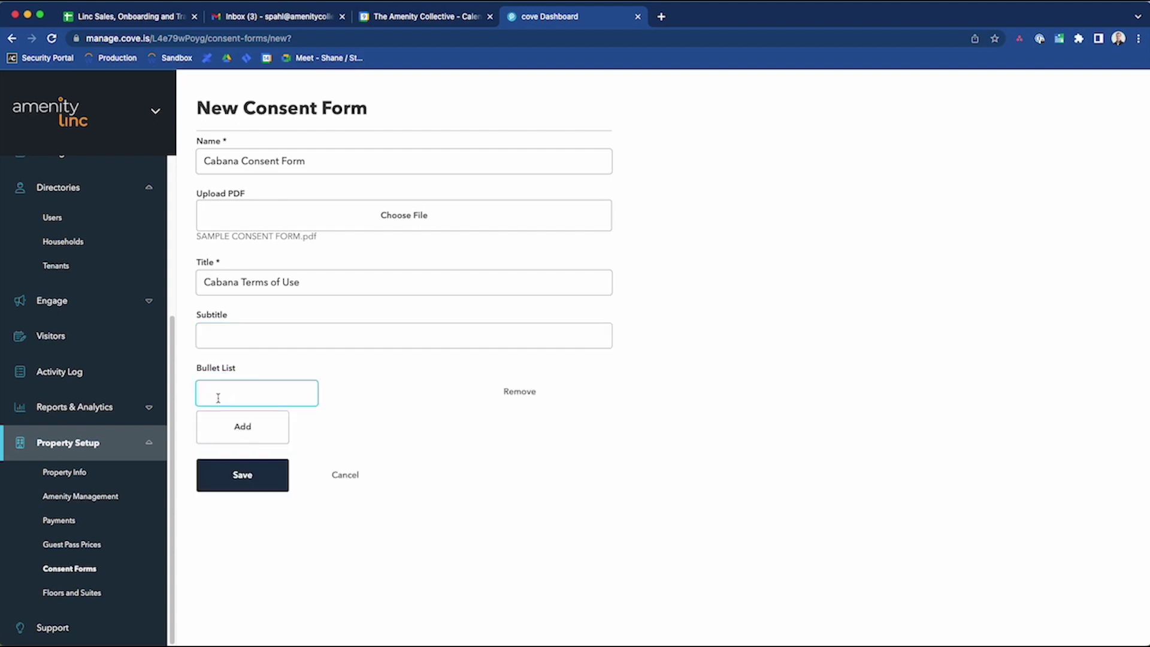
{"action": "type", "text": "Must read and ack"}
{"action": "type", "text": "nowledge"}
{"action": "type", "text": " the Caba"}
{"action": "type", "text": "na Terms of"}
{"action": "type", "text": " Use"}
{"action": "type", "text": ". No"}
{"action": "type", "text": " exceptions."}
{"action": "left_click", "coordinate": [488, 537]}
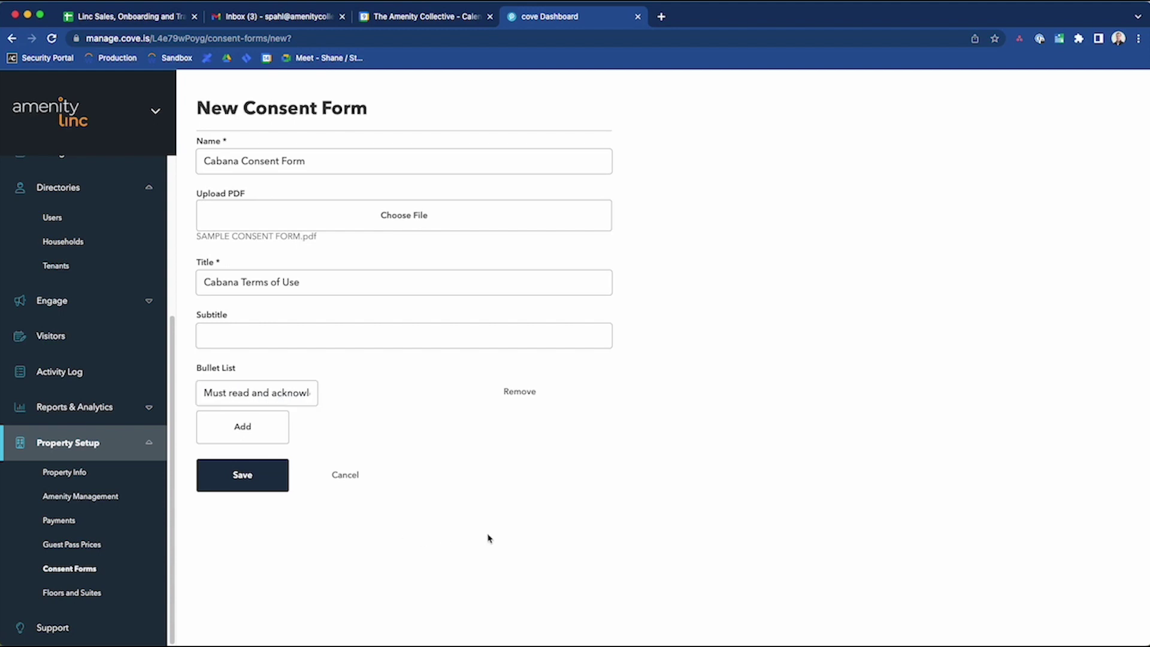
{"action": "left_click", "coordinate": [244, 483]}
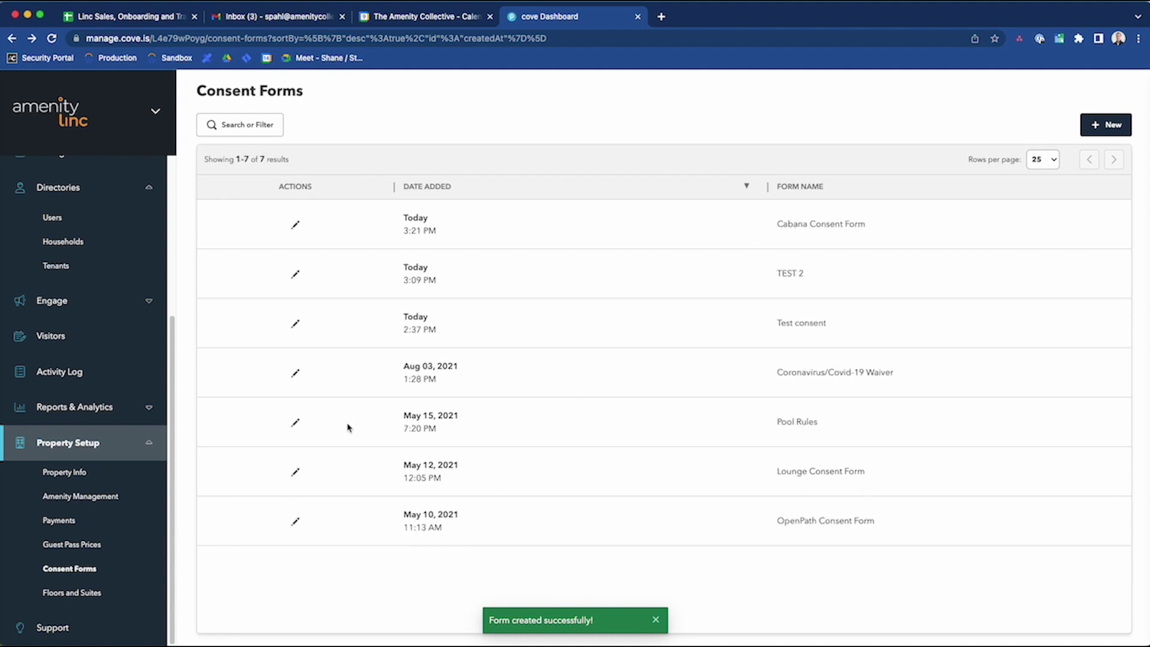
- Open the Cabana 1 amenity for editing from the amenities list in Amenity Management
{"action": "left_click", "coordinate": [103, 496]}
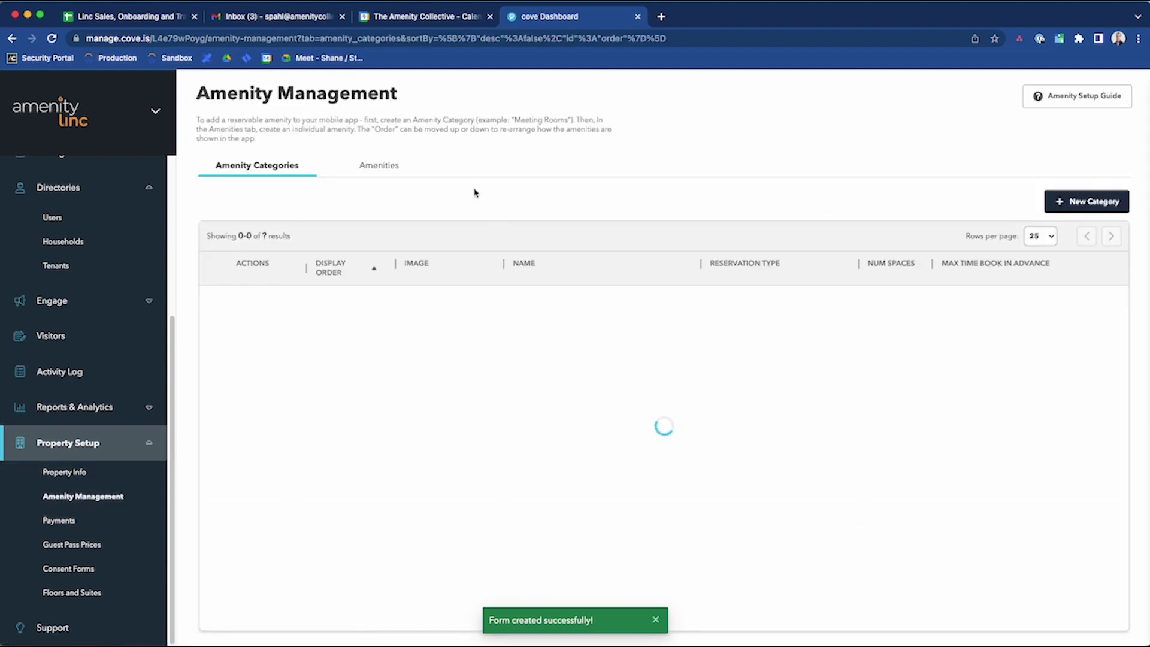
{"action": "left_click", "coordinate": [387, 166]}
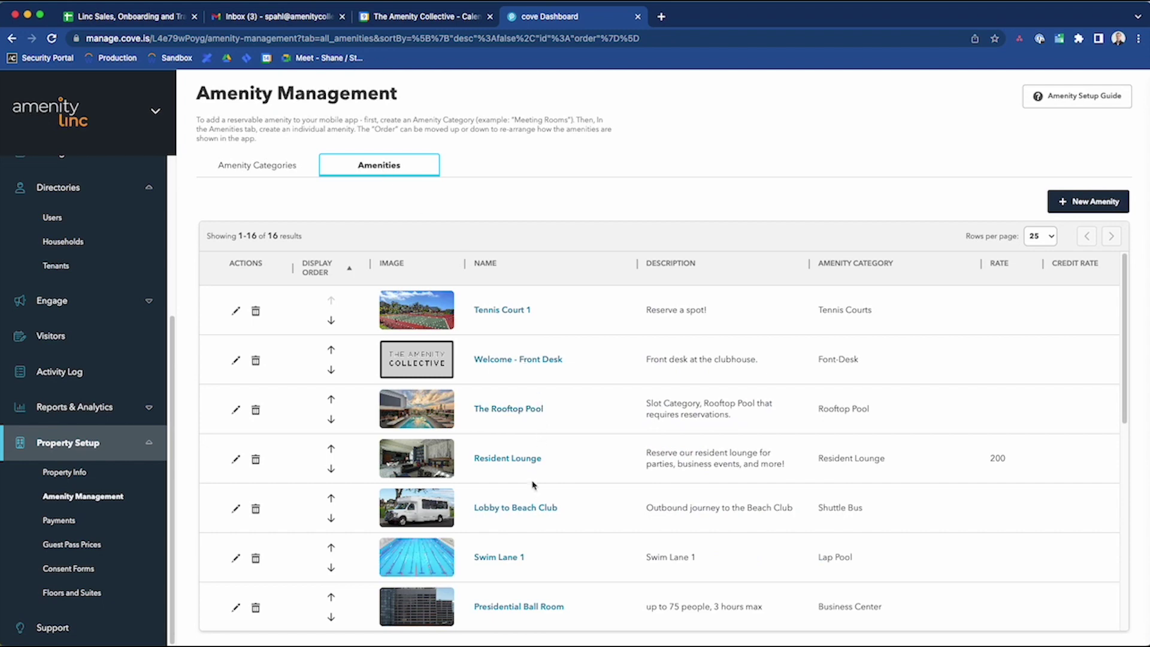
{"action": "scroll", "coordinate": [529, 493], "scroll_direction": "down", "scroll_amount": 2}
{"action": "scroll", "coordinate": [529, 493], "scroll_direction": "down", "scroll_amount": 2}
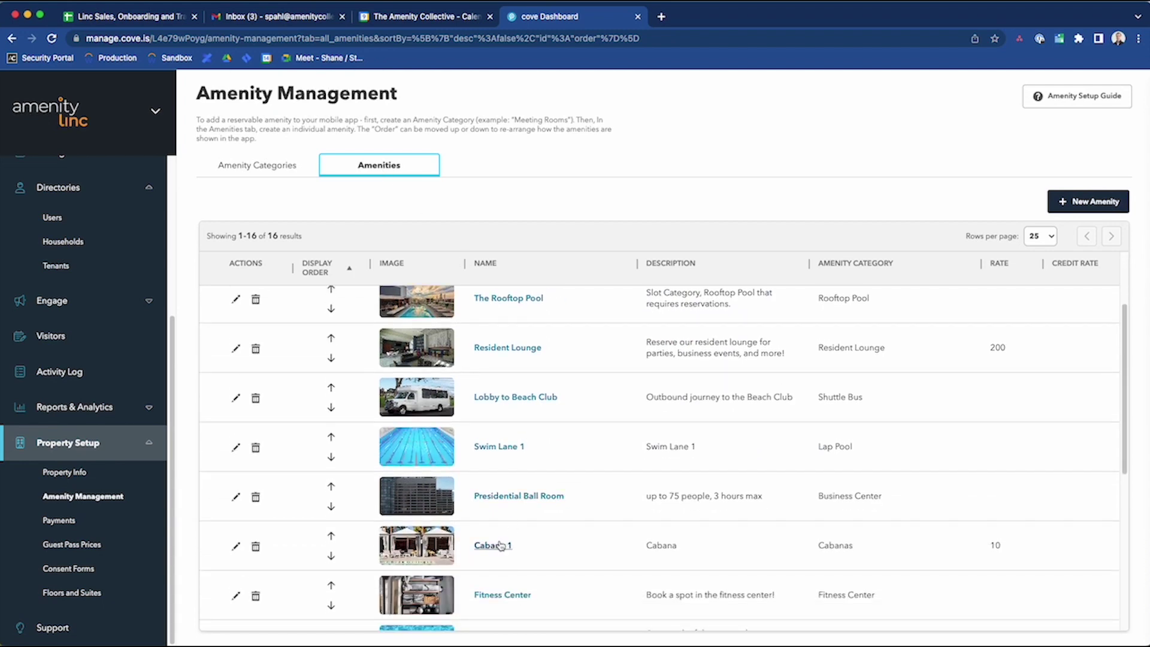
{"action": "left_click", "coordinate": [496, 547]}
- Assign Cabana Consent Form as the Space Consent Form of Cabana 1 and save the amenity
{"action": "scroll", "coordinate": [490, 477], "scroll_direction": "down", "scroll_amount": 8}
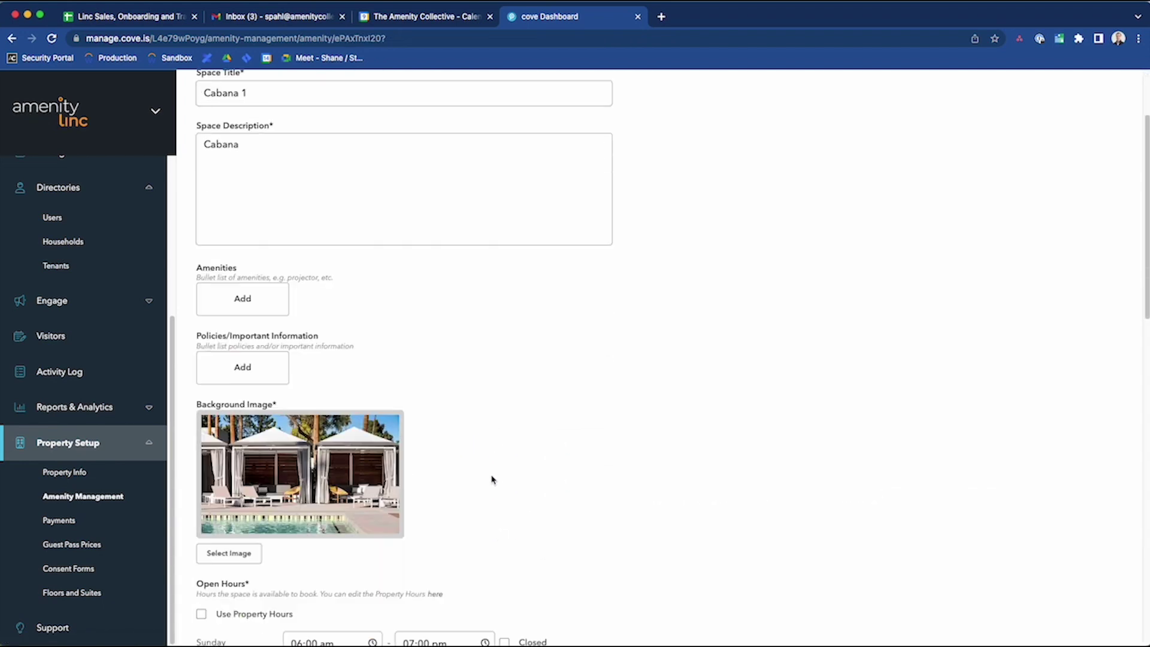
{"action": "scroll", "coordinate": [491, 480], "scroll_direction": "down", "scroll_amount": 9}
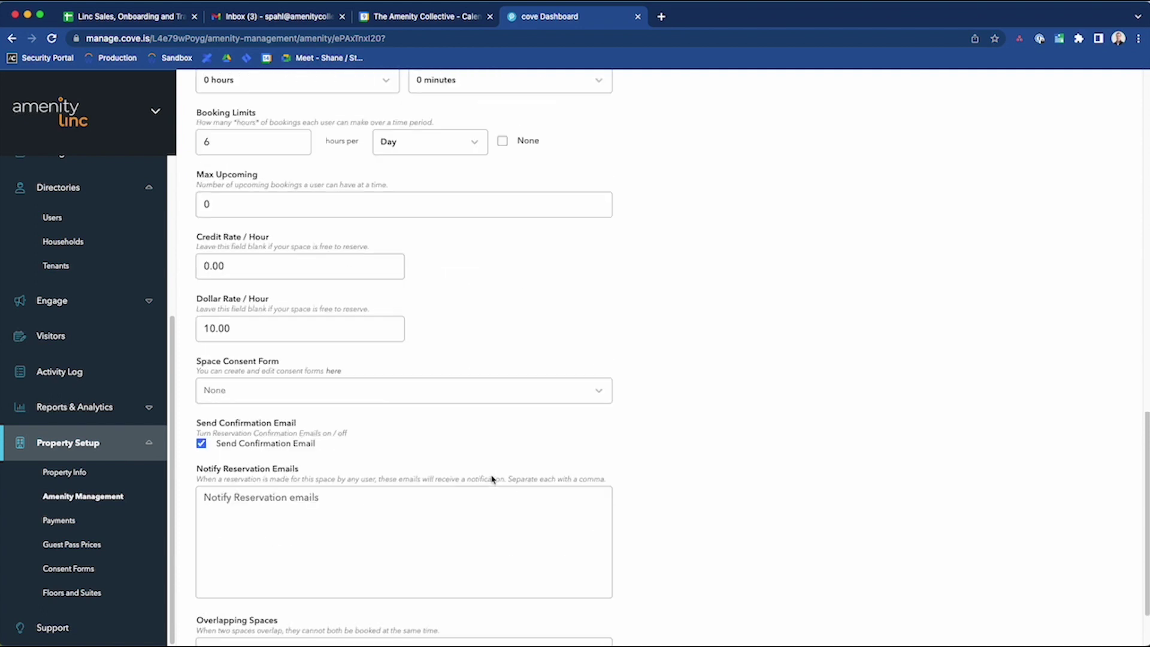
{"action": "left_click", "coordinate": [392, 392]}
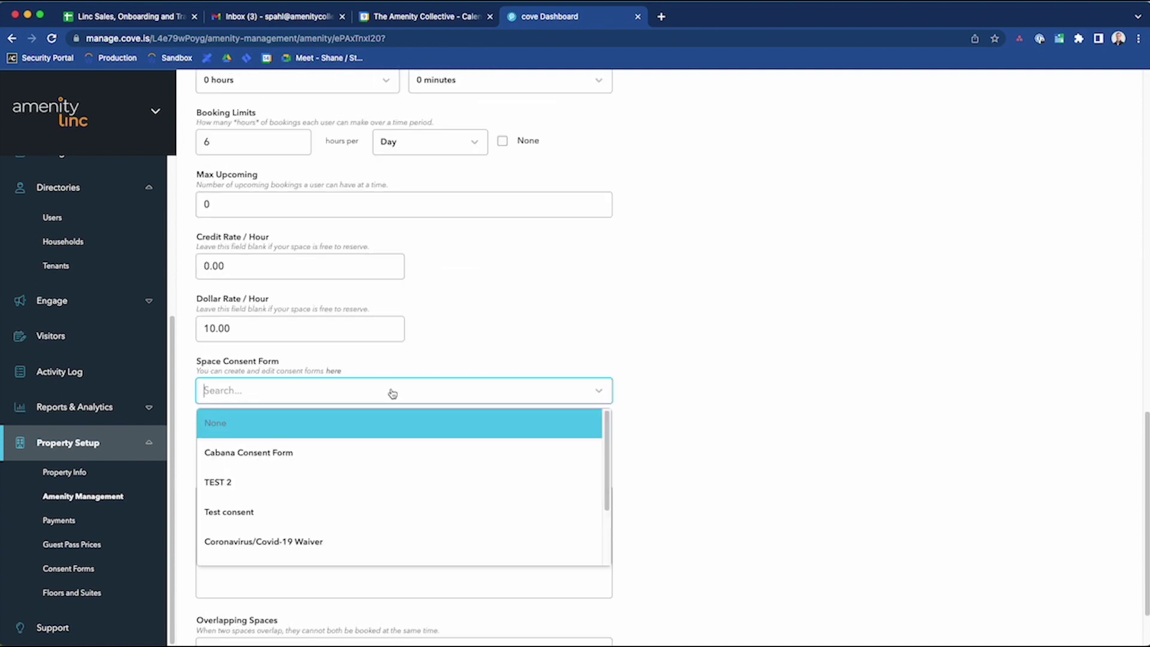
{"action": "left_click", "coordinate": [299, 457]}
{"action": "scroll", "coordinate": [670, 407], "scroll_direction": "down", "scroll_amount": 3}
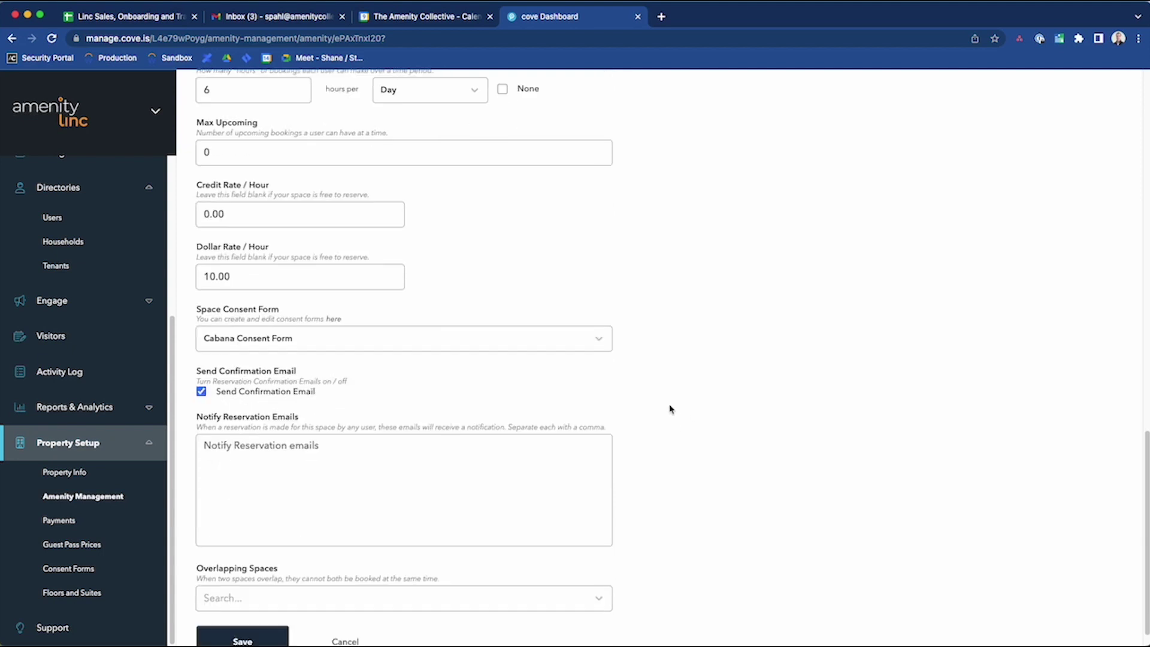
{"action": "left_click", "coordinate": [277, 623]}
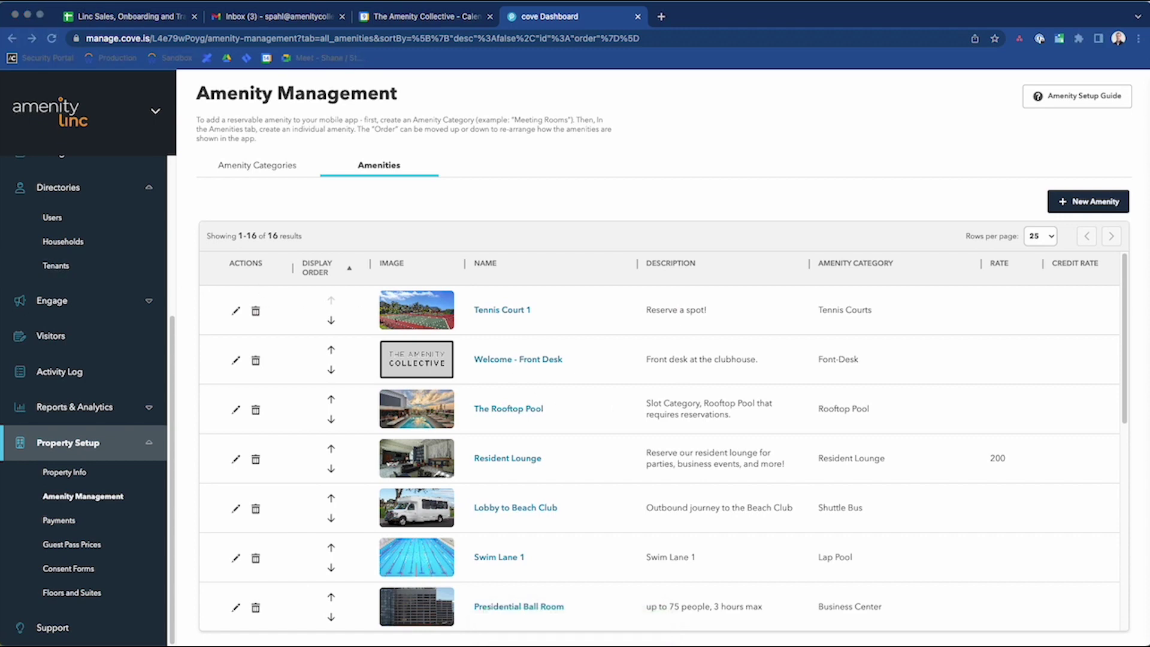
- Switch to the AmenityLinc app and start a new reservation for Cabana 1 from the Cabanas category
{"action": "left_click_drag", "start_coordinate": [6, 190], "coordinate": [666, 163]}
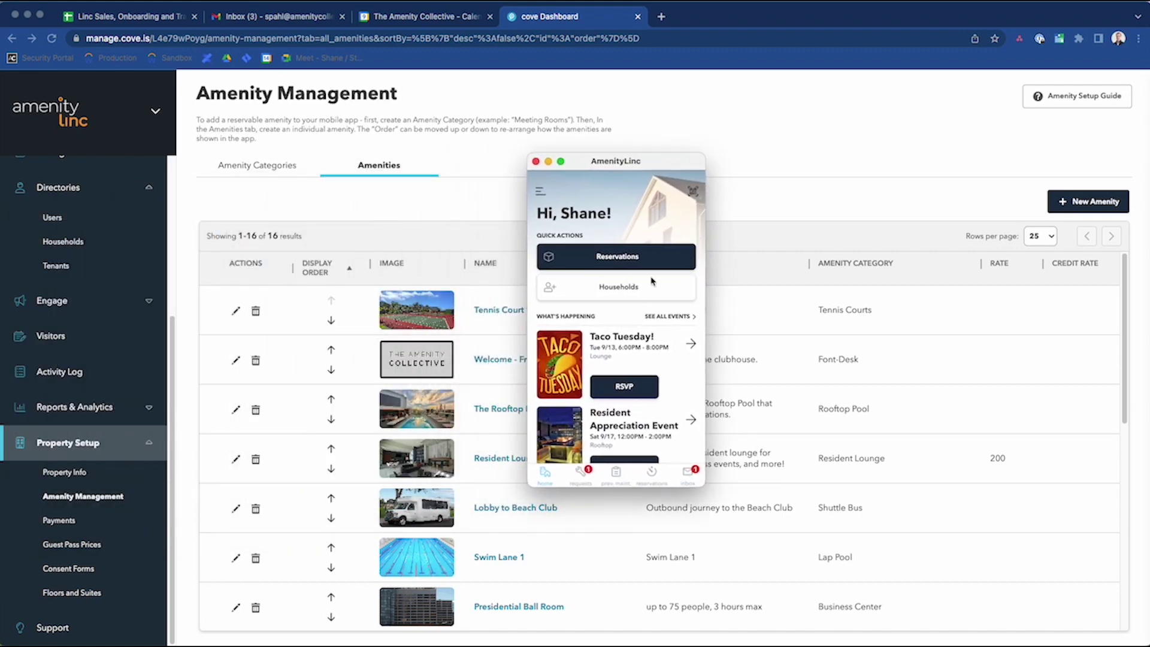
{"action": "scroll", "coordinate": [636, 225], "scroll_direction": "up", "scroll_amount": 3}
{"action": "left_click", "coordinate": [645, 262]}
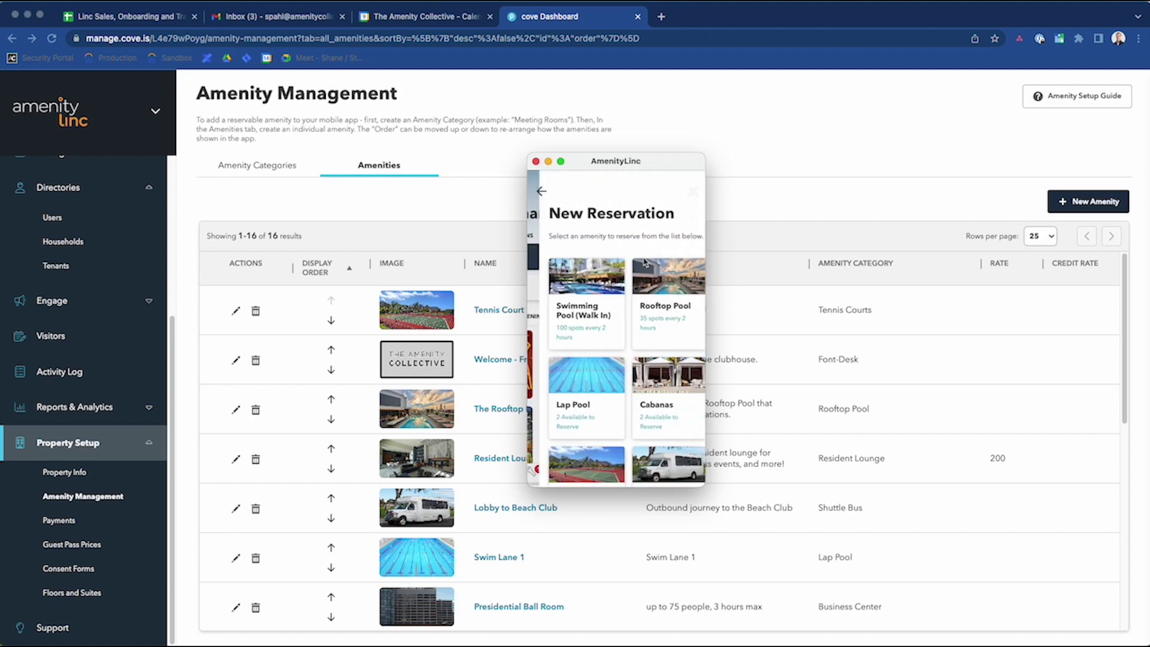
{"action": "left_click", "coordinate": [666, 400]}
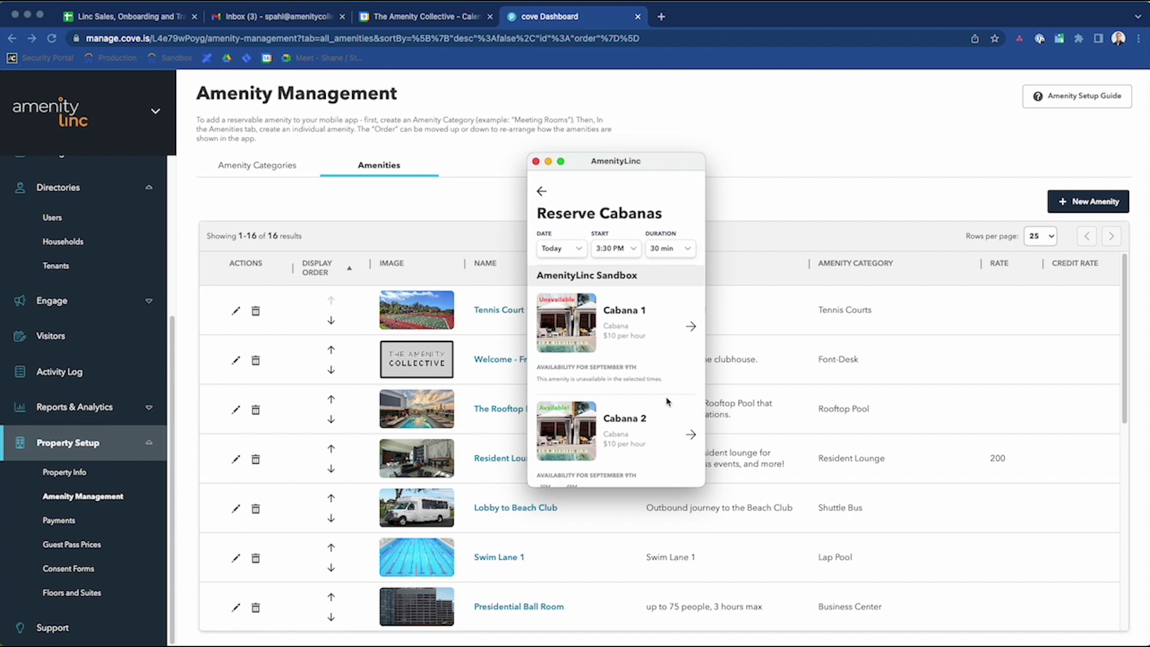
{"action": "left_click", "coordinate": [643, 330]}
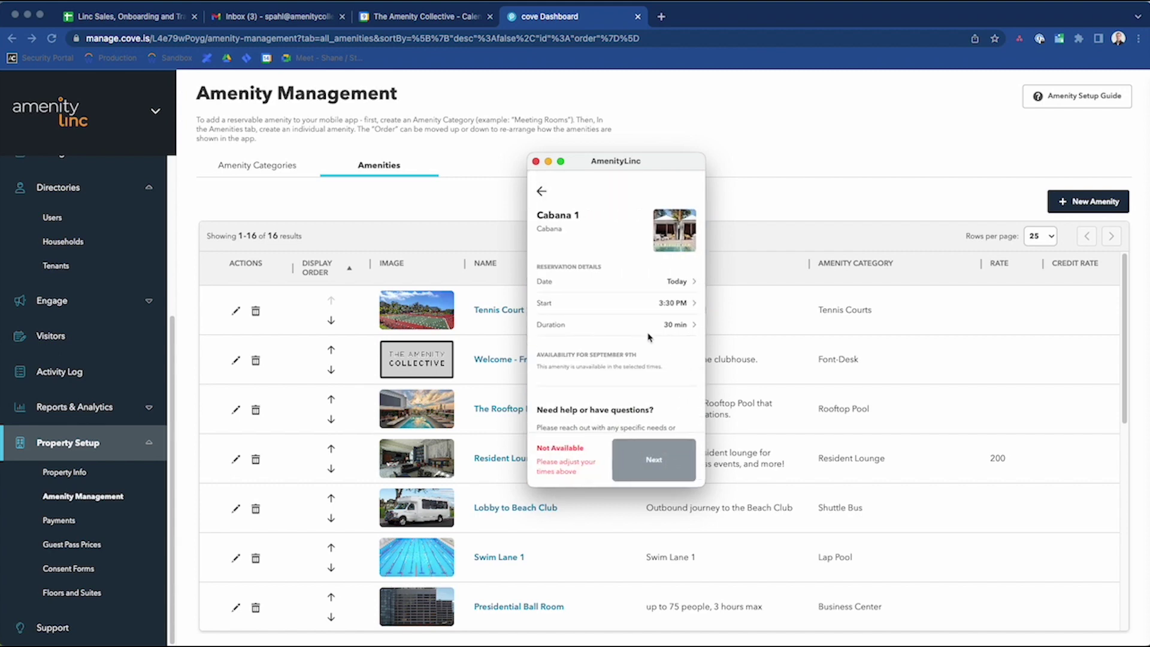
- Set the Cabana 1 reservation date to September 11, 2022 and continue past the credits and costs summary to the consent form
{"action": "left_click", "coordinate": [594, 285]}
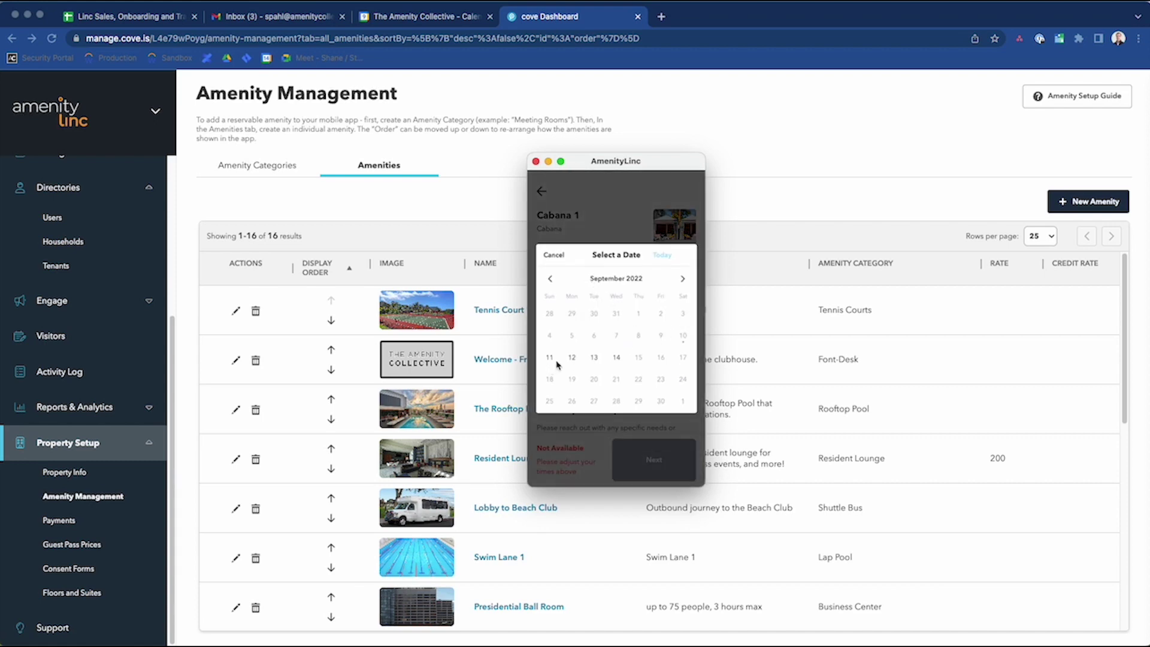
{"action": "left_click", "coordinate": [549, 358]}
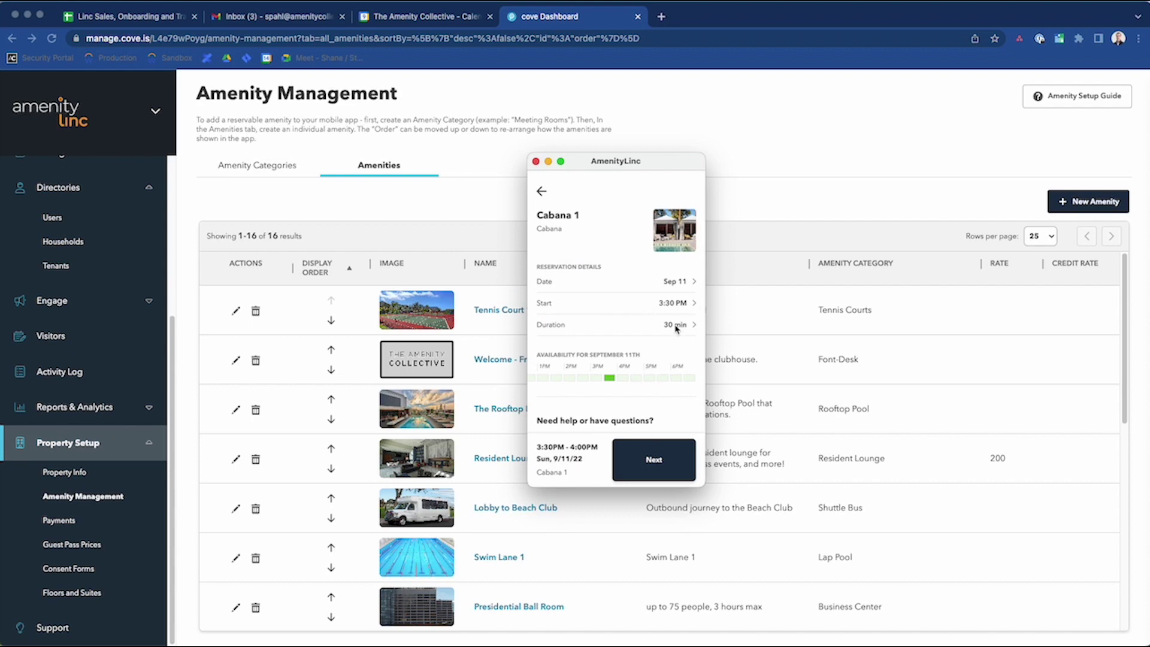
{"action": "left_click", "coordinate": [650, 466]}
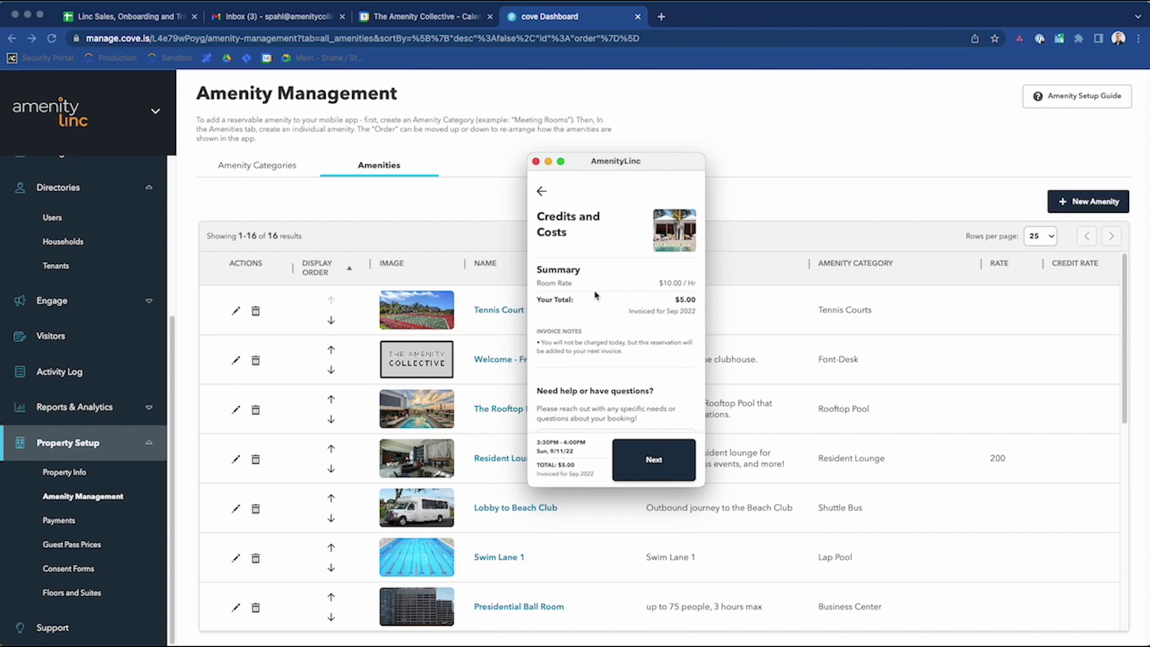
{"action": "scroll", "coordinate": [630, 384], "scroll_direction": "down", "scroll_amount": 2}
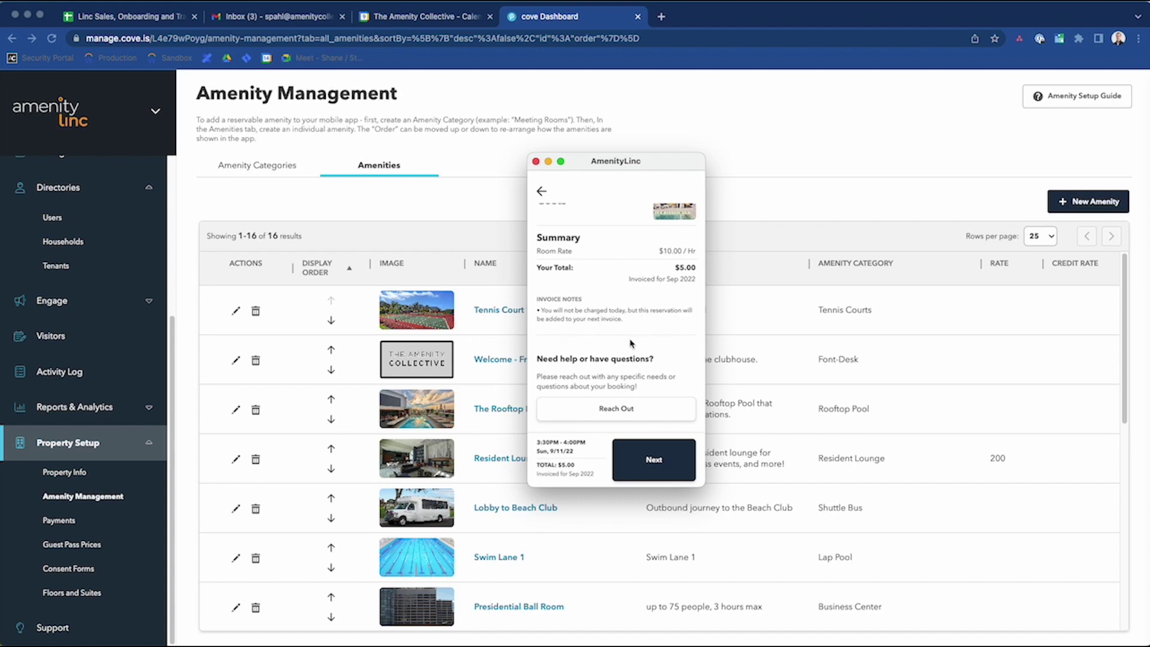
{"action": "left_click", "coordinate": [655, 462]}
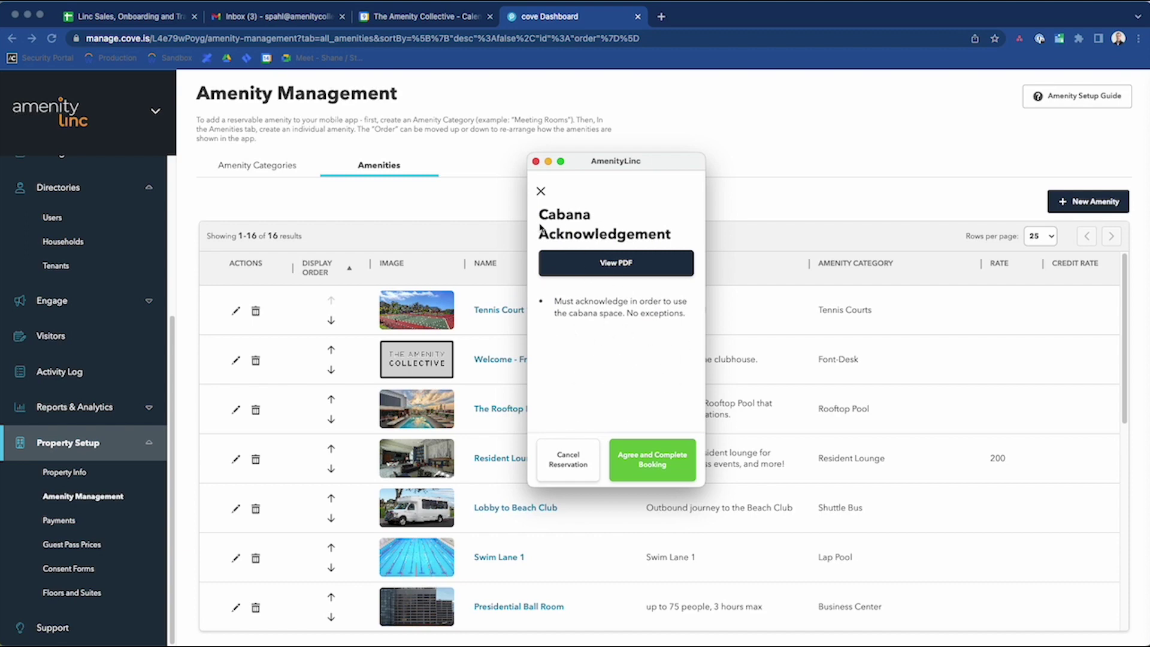
- View the Cabana Acknowledgement PDF, and agree to the consent form to complete the Cabana 1 booking
{"action": "left_click", "coordinate": [668, 268]}
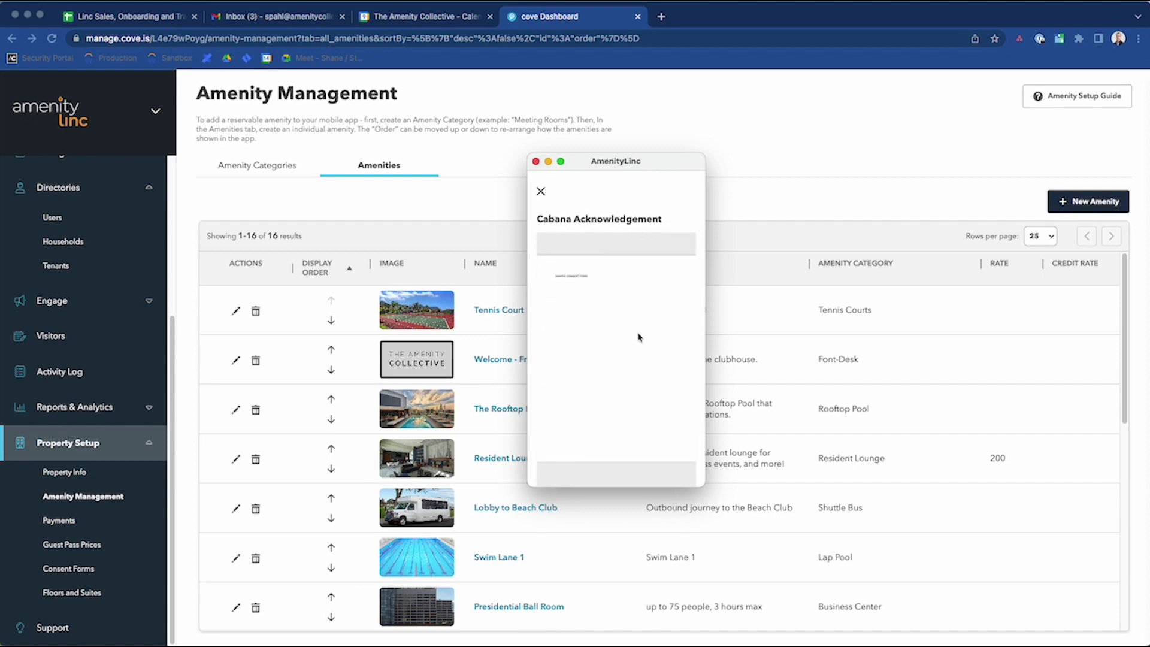
{"action": "left_click", "coordinate": [541, 191]}
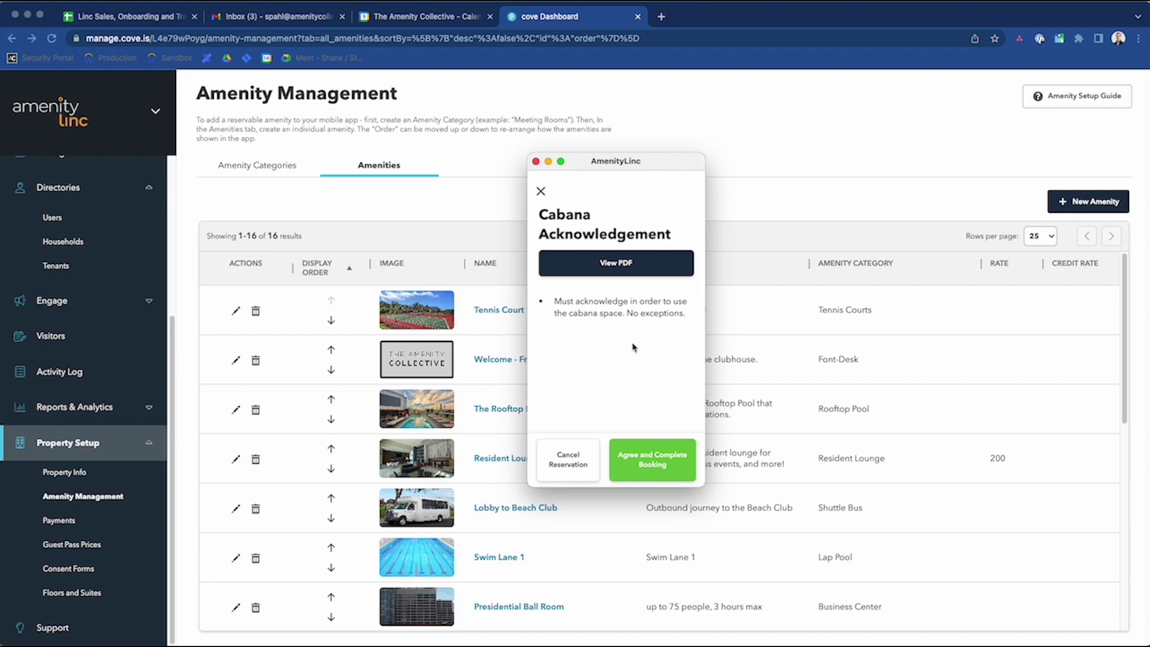
{"action": "left_click", "coordinate": [651, 465]}
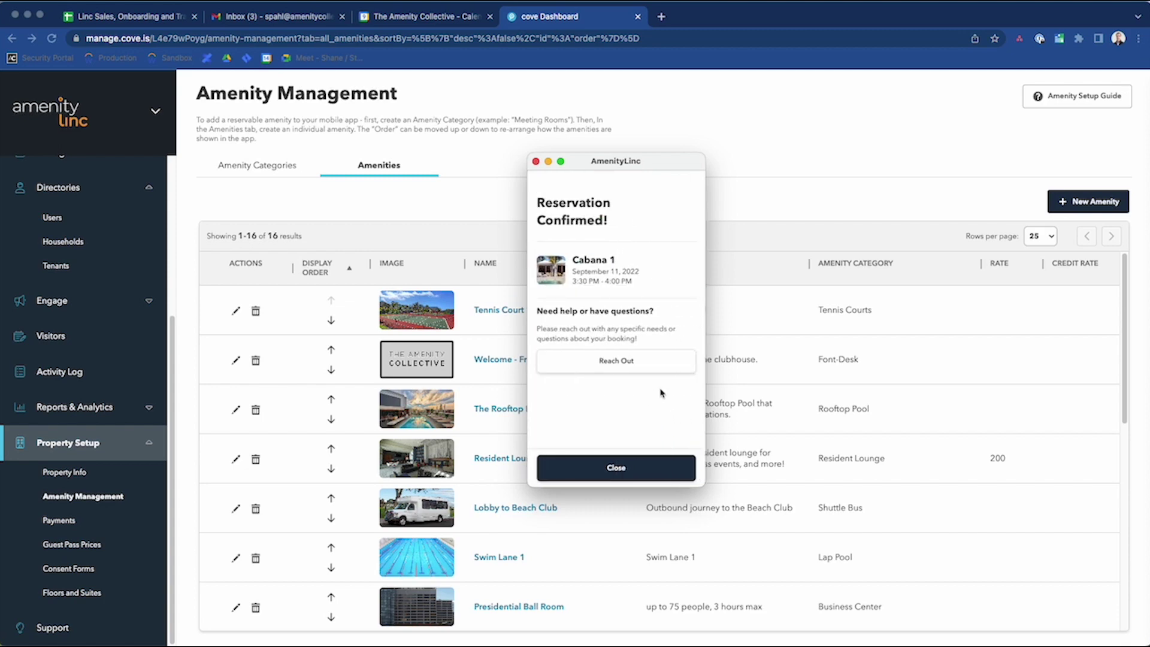
{"action": "double_click", "coordinate": [666, 168]}
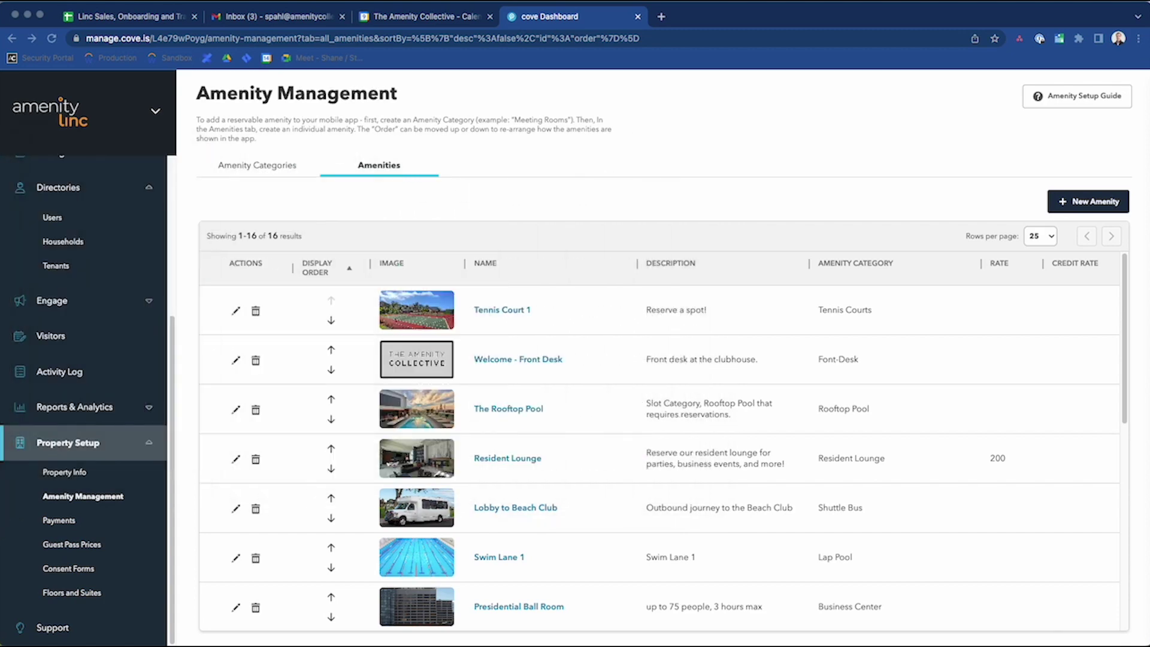